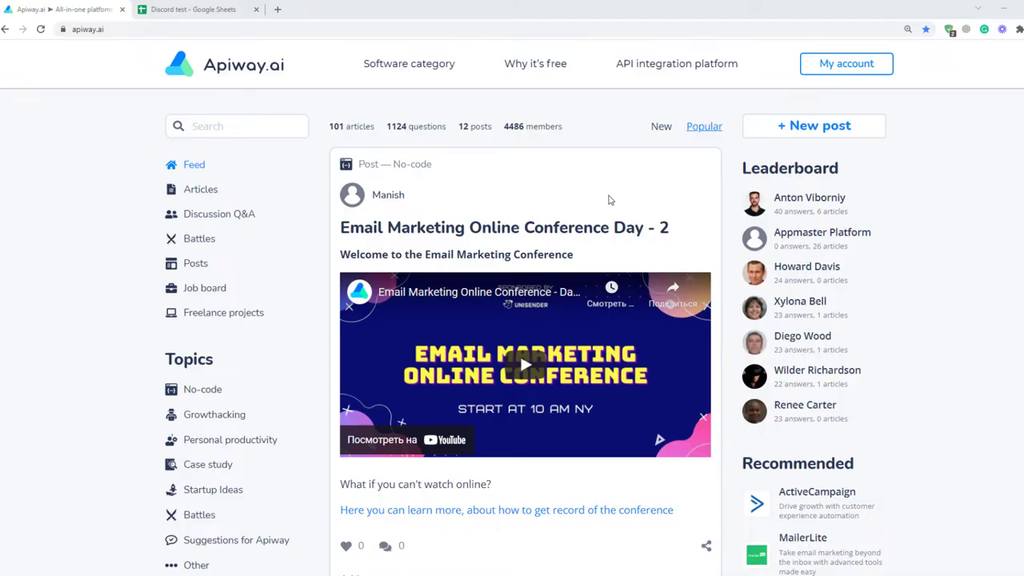
- Add Discord and Google Sheets to the apps under My account's My apps
left_click(832, 70)
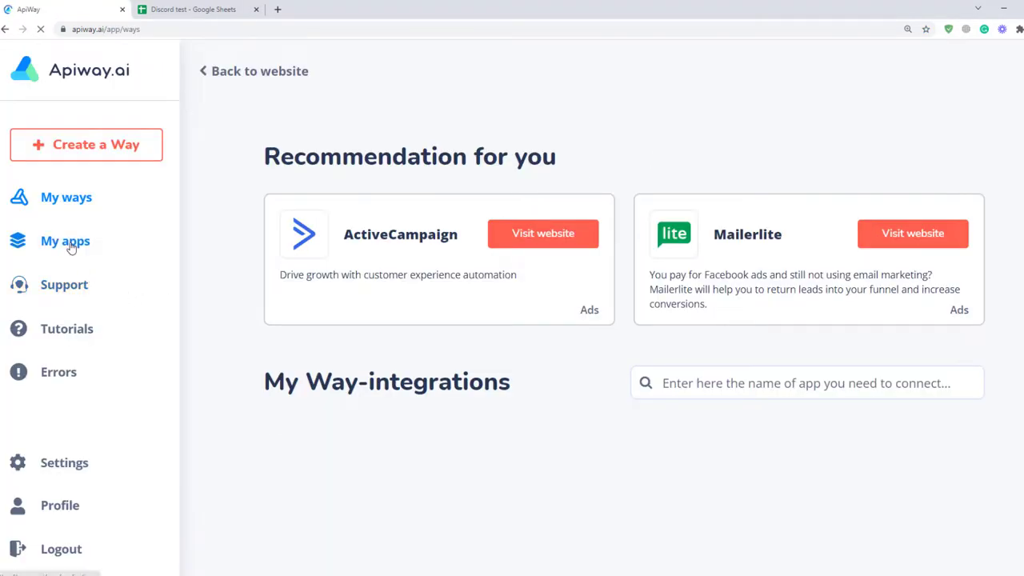
left_click(70, 246)
scroll(586, 326, "down", 5)
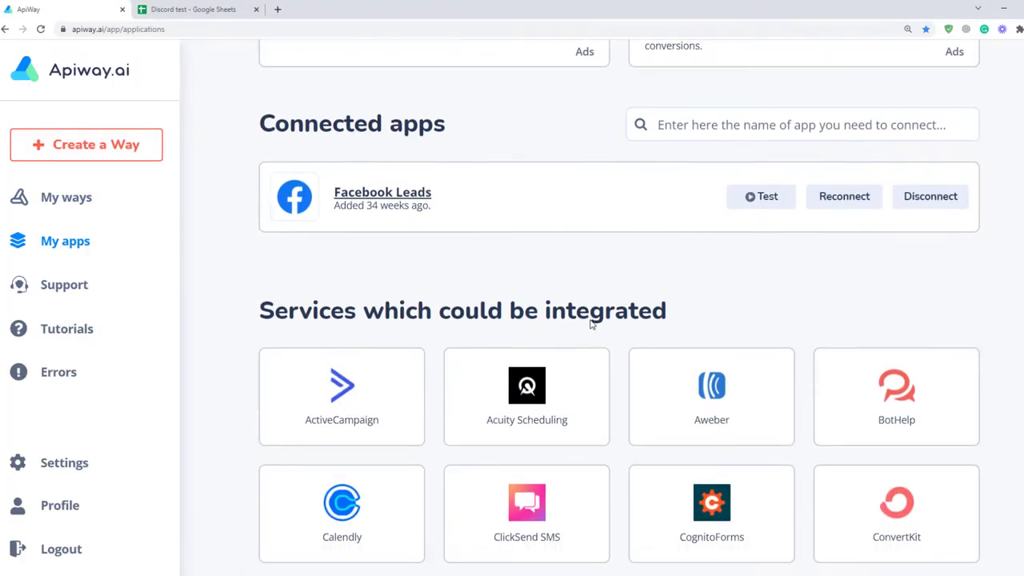
scroll(585, 326, "down", 2)
left_click(531, 223)
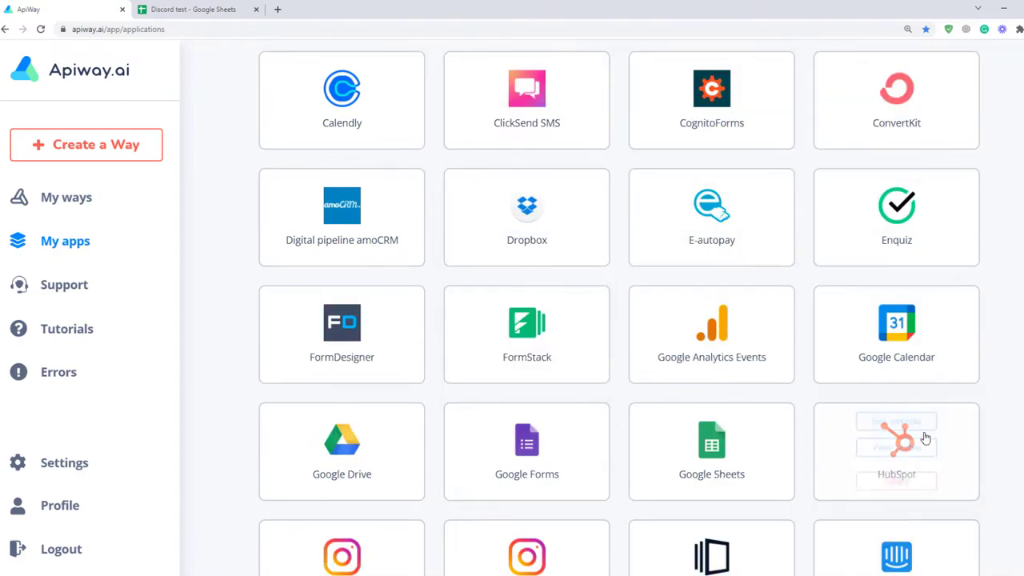
mouse_move(884, 430)
left_click(713, 484)
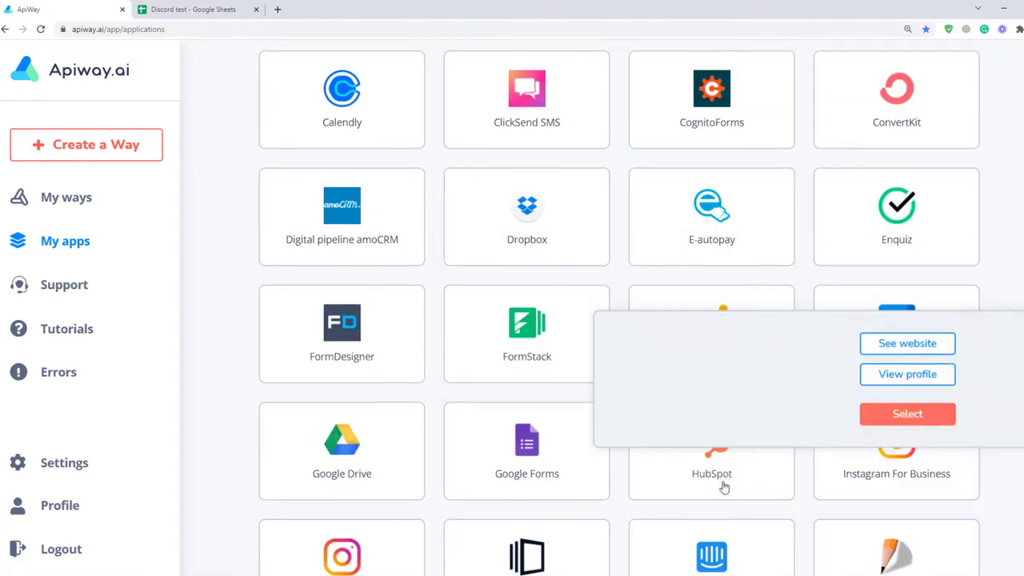
scroll(829, 370, "up", 8)
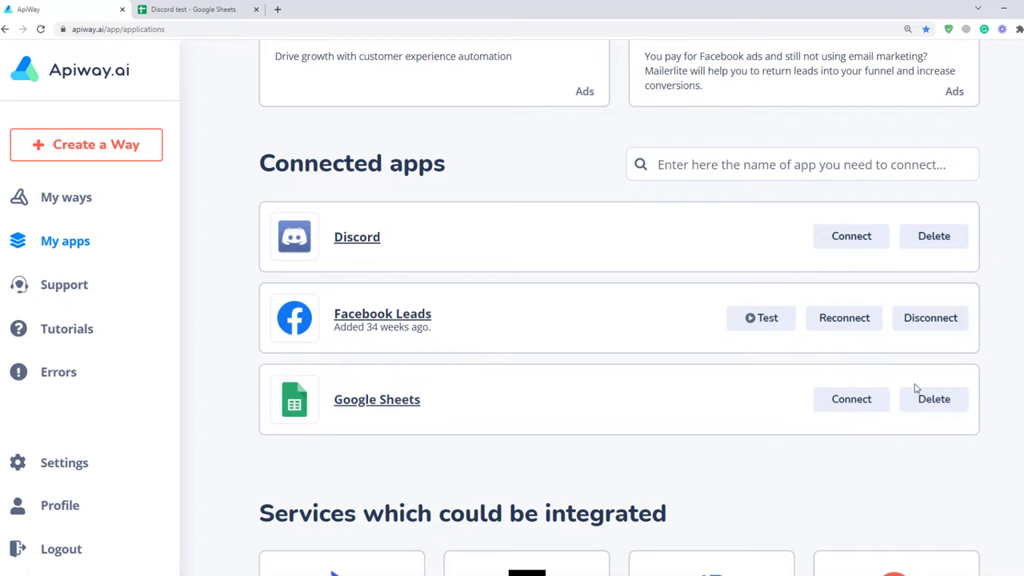
- Connect Google Sheets with a Google account, granting Drive and Sheets access
left_click(856, 400)
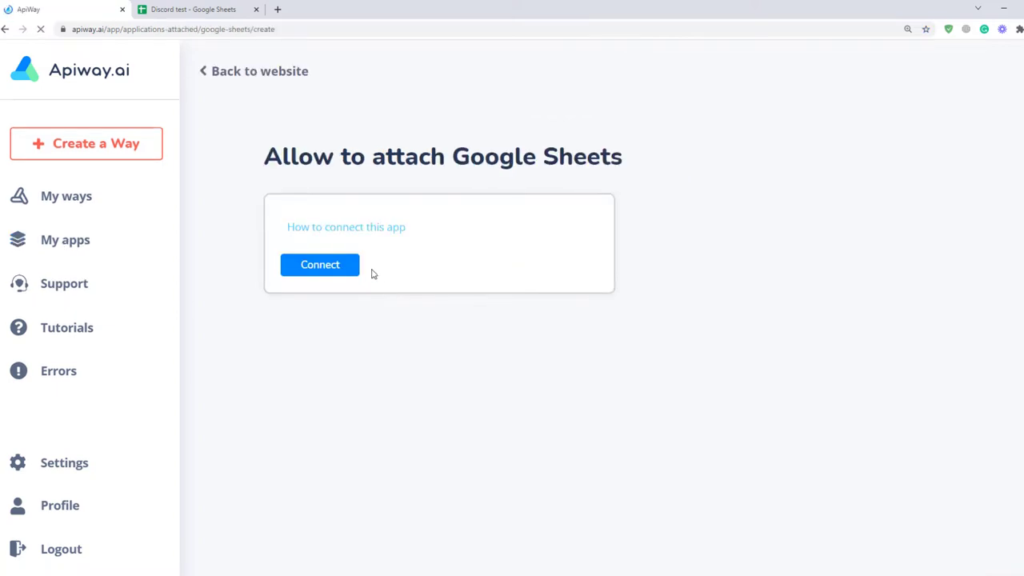
left_click(322, 270)
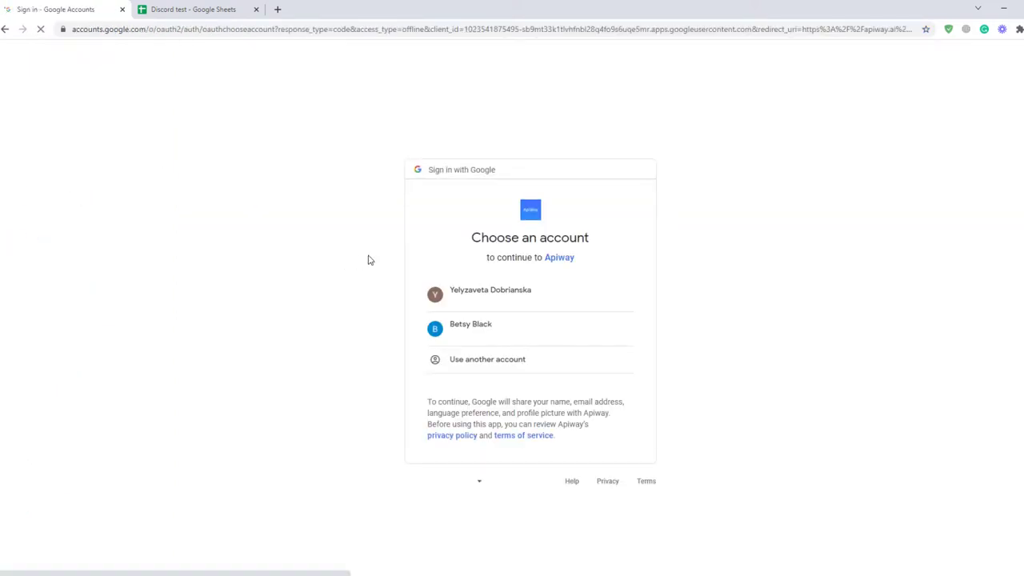
left_click(502, 298)
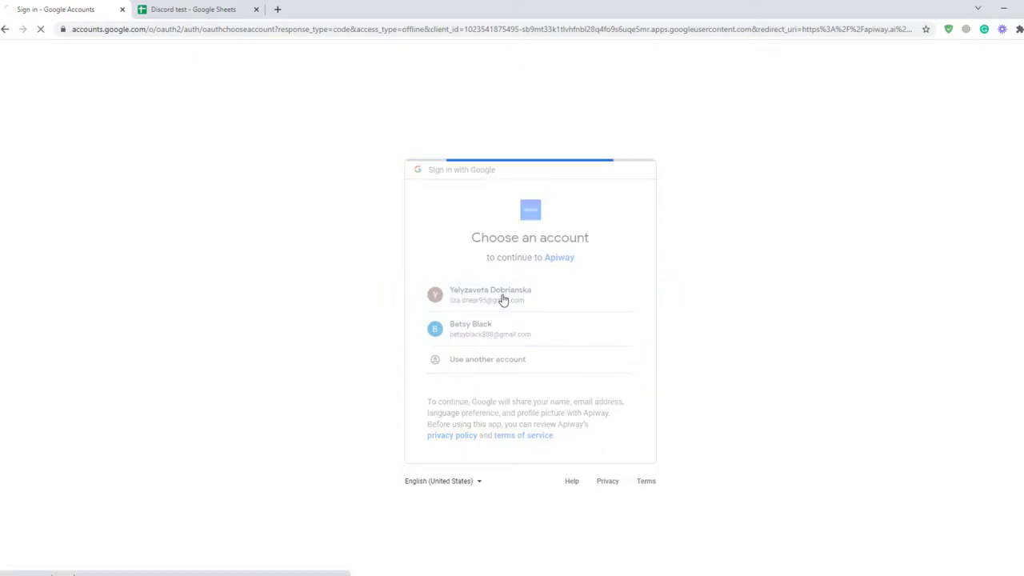
left_click(623, 327)
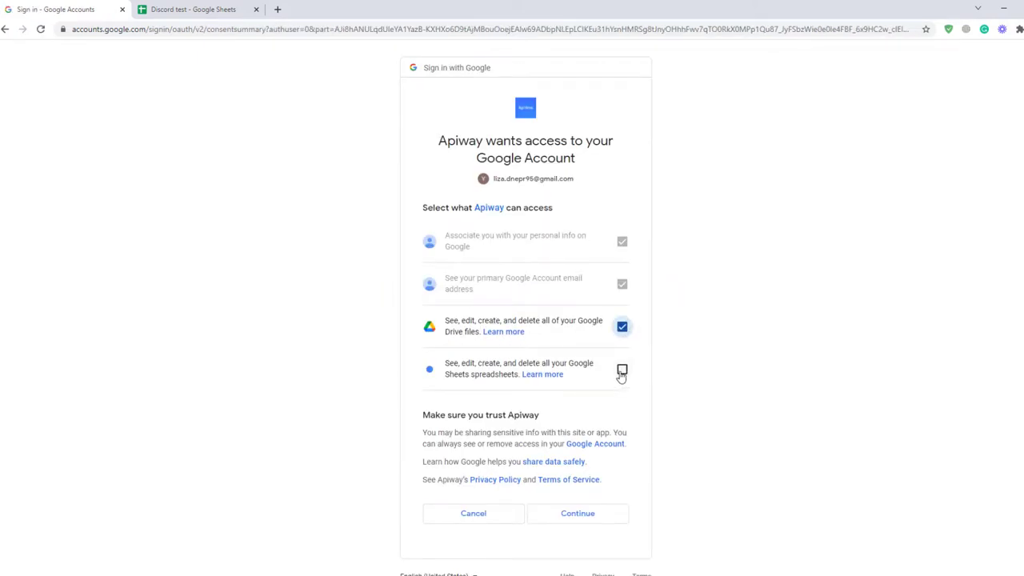
left_click(621, 369)
left_click(584, 516)
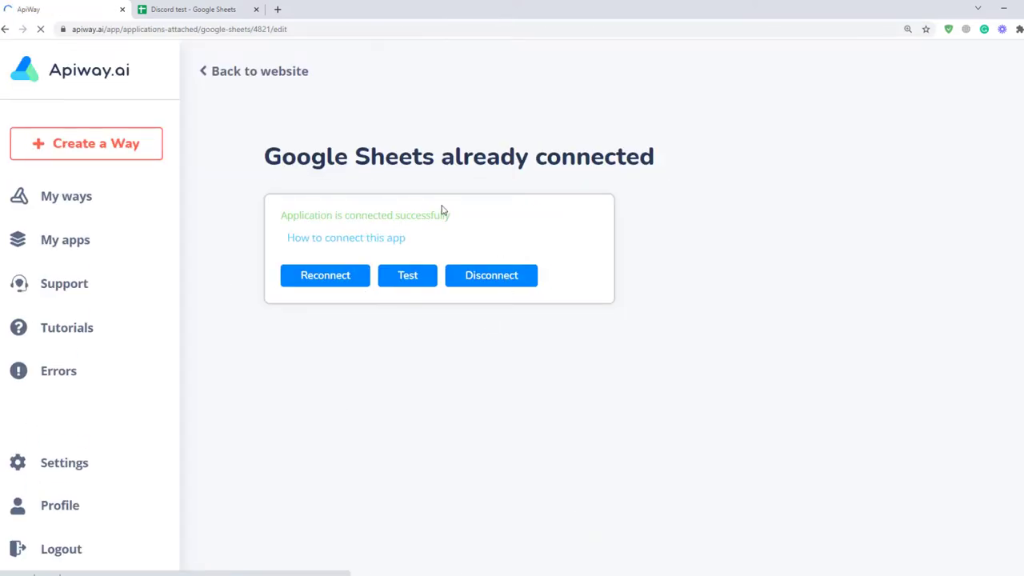
left_click(70, 241)
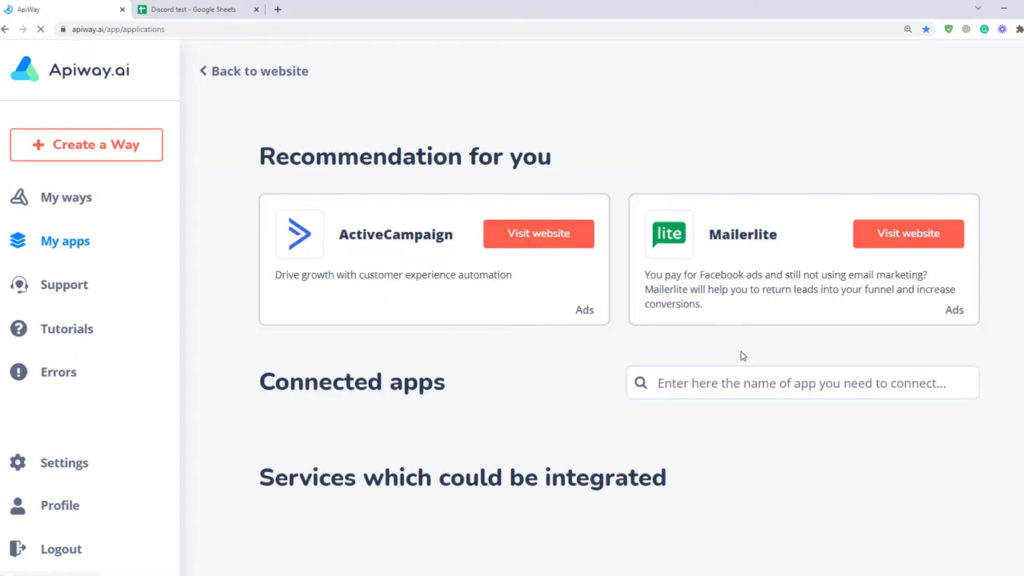
scroll(743, 355, "down", 1)
scroll(744, 355, "down", 3)
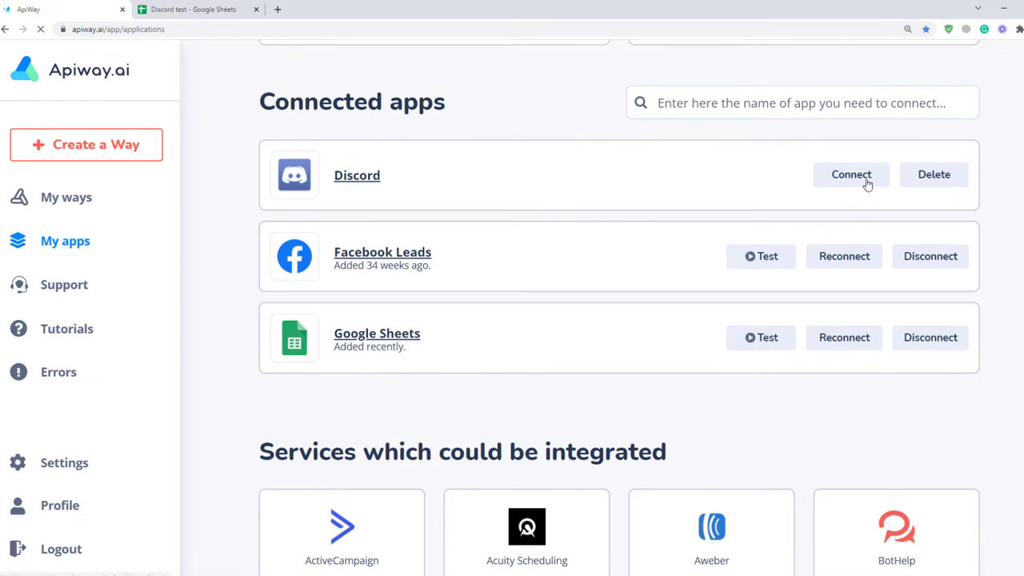
- Log in to Discord and authorise the Apiway bot on the Apiway test server
left_click(299, 266)
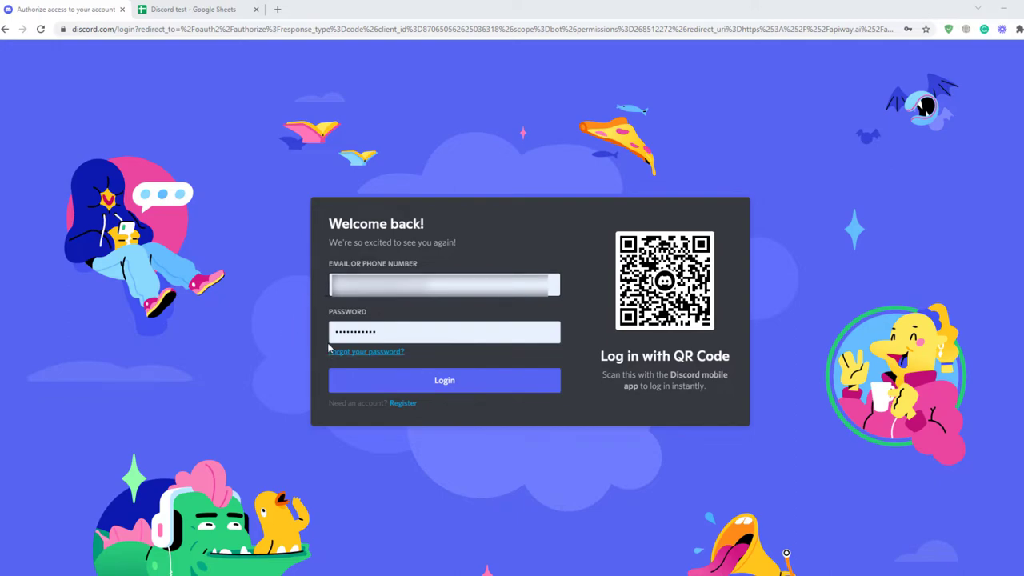
left_click(441, 380)
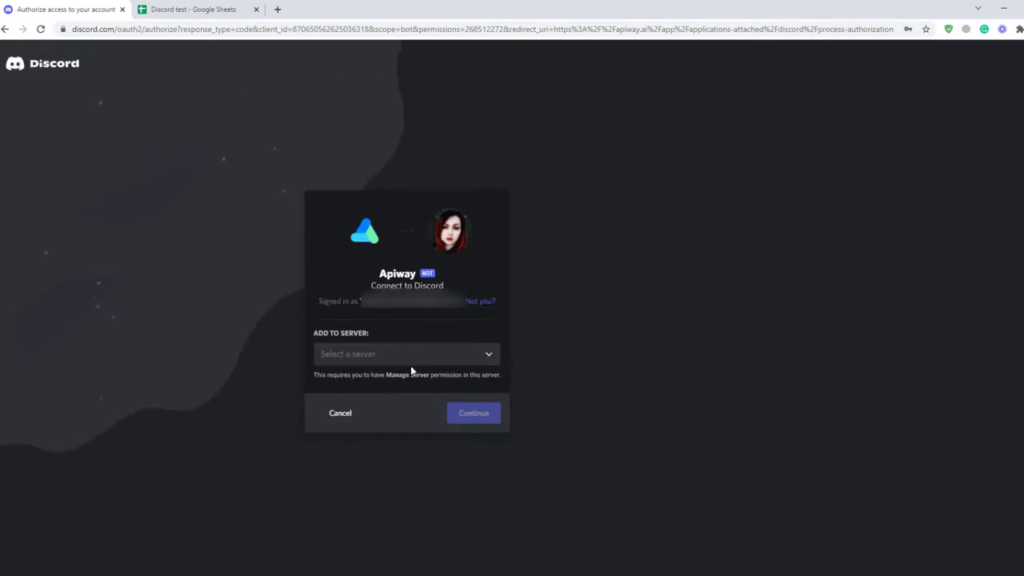
left_click(410, 361)
left_click(395, 387)
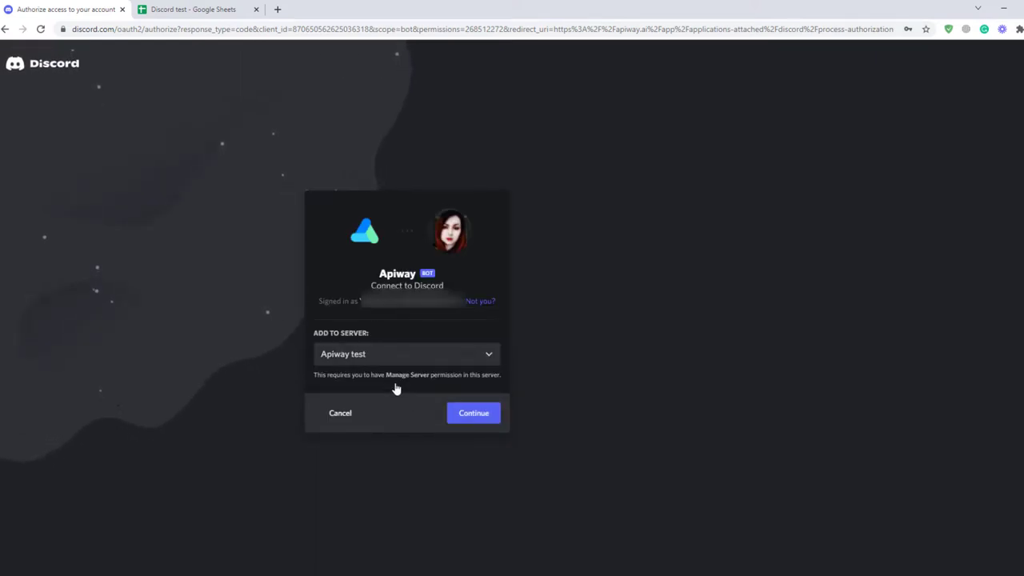
left_click(473, 416)
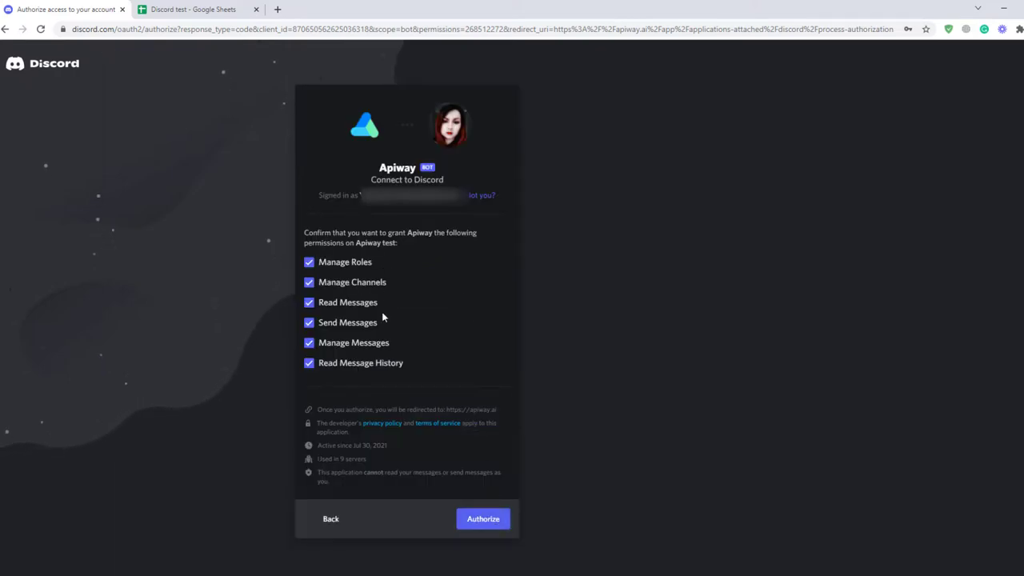
left_click(484, 522)
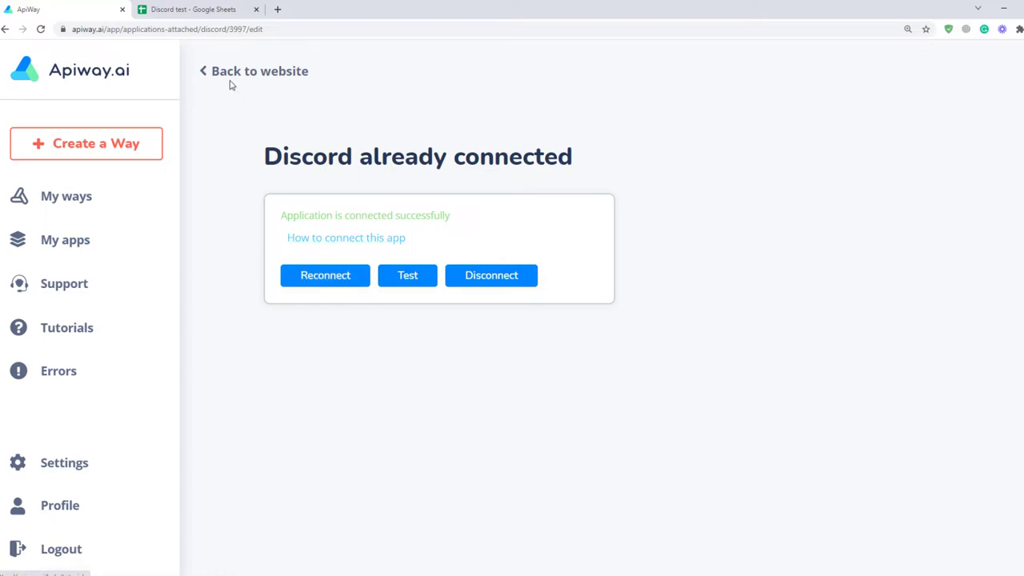
- Review the Discord test spreadsheet's columns, then start a new way in Apiway
left_click(202, 9)
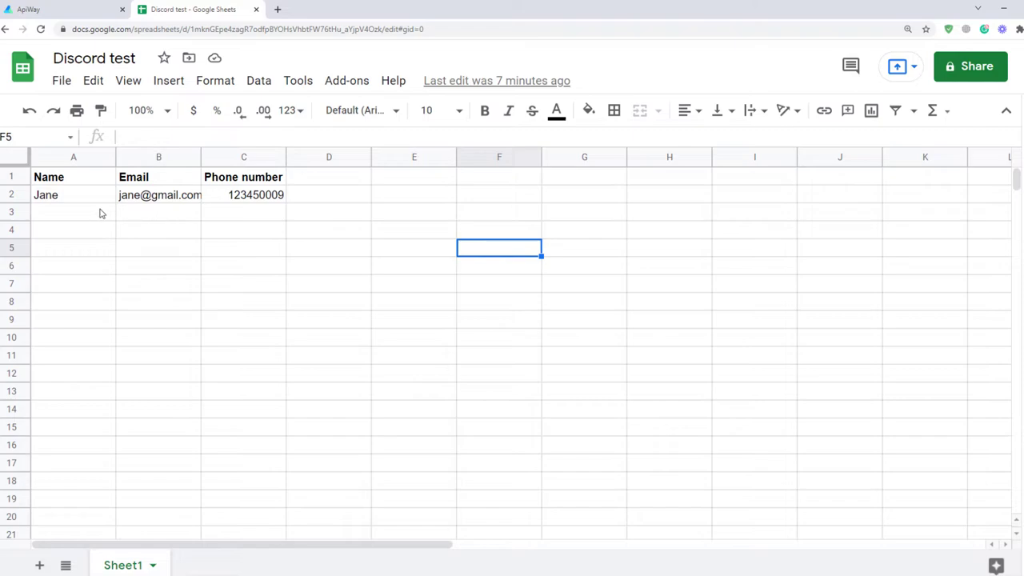
left_click(80, 11)
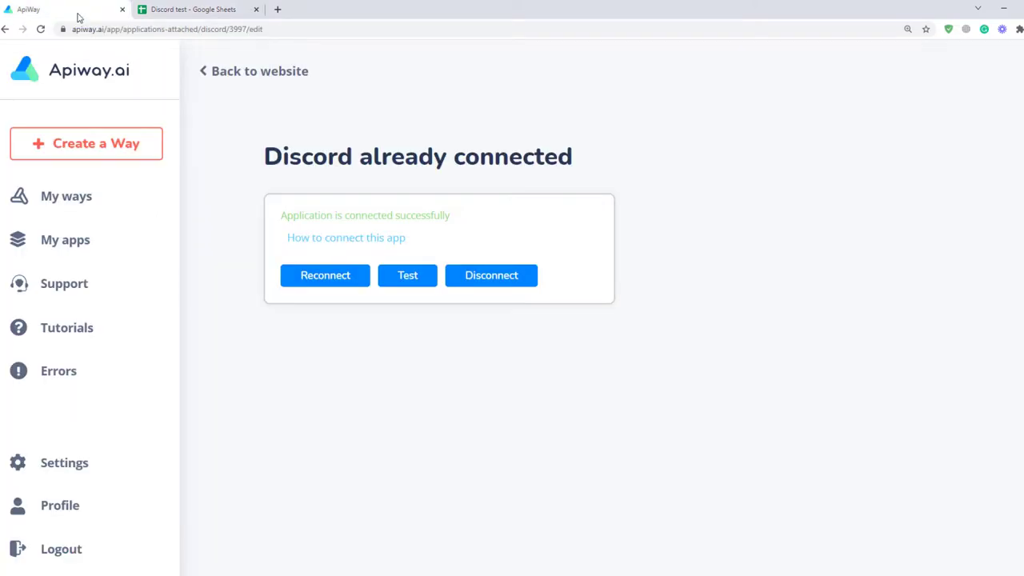
left_click(102, 140)
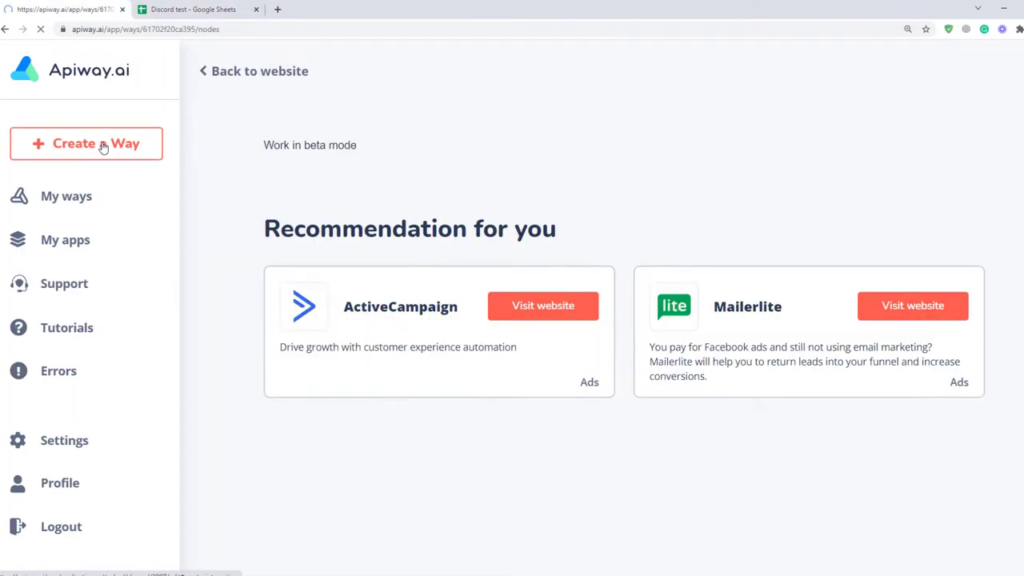
- Name the way 'Google Sheets and Discord' and pick Google Sheets as the trigger service
left_click(350, 183)
left_click_drag(359, 192, 233, 193)
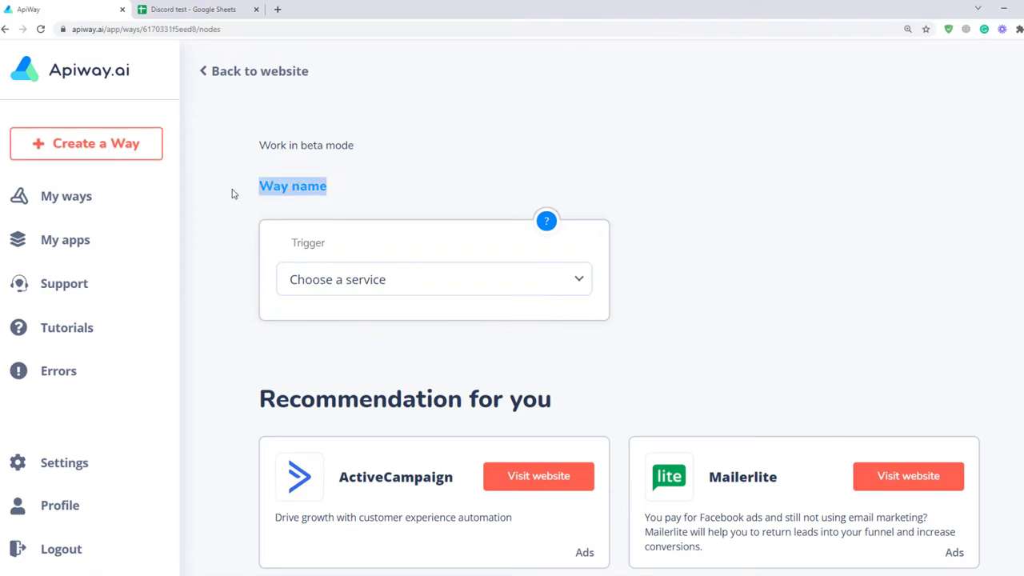
type("Google ")
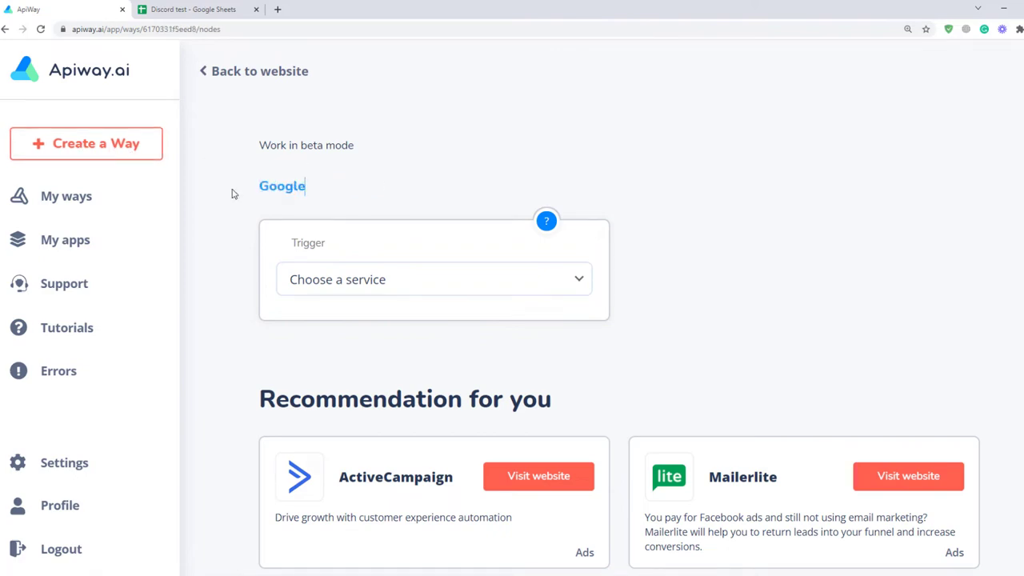
type("Sheets an")
type("d Di")
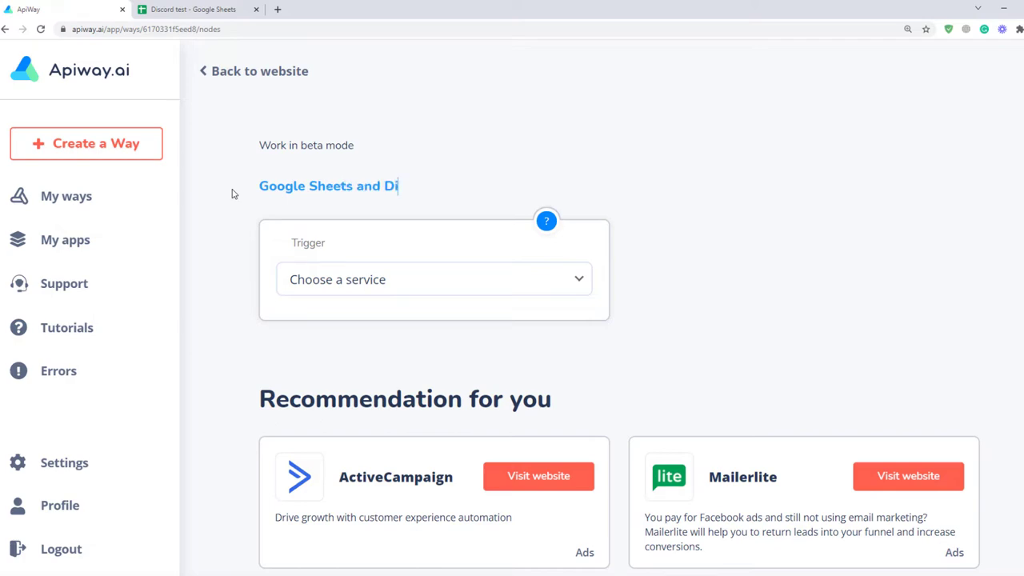
type("scord")
left_click(354, 284)
left_click(534, 364)
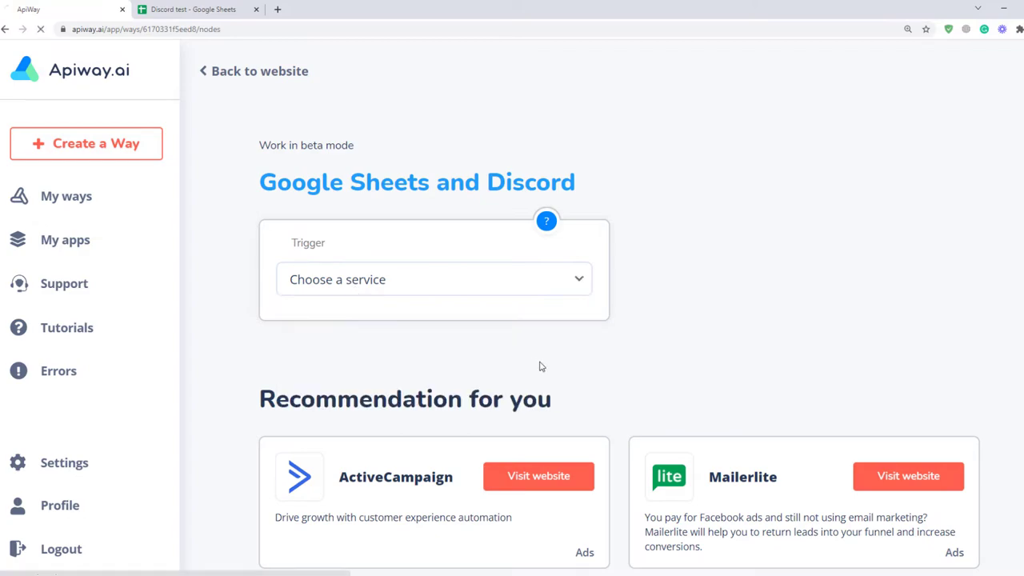
- Trigger on New or Updated Spreadsheet Row in Discord test, Sheet1, column Phone number
left_click(549, 354)
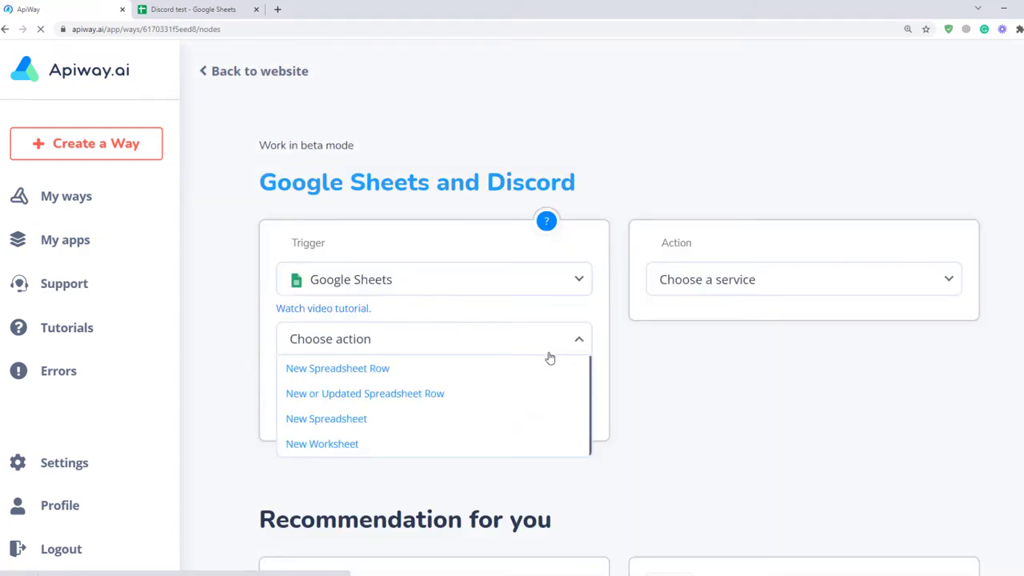
left_click(422, 392)
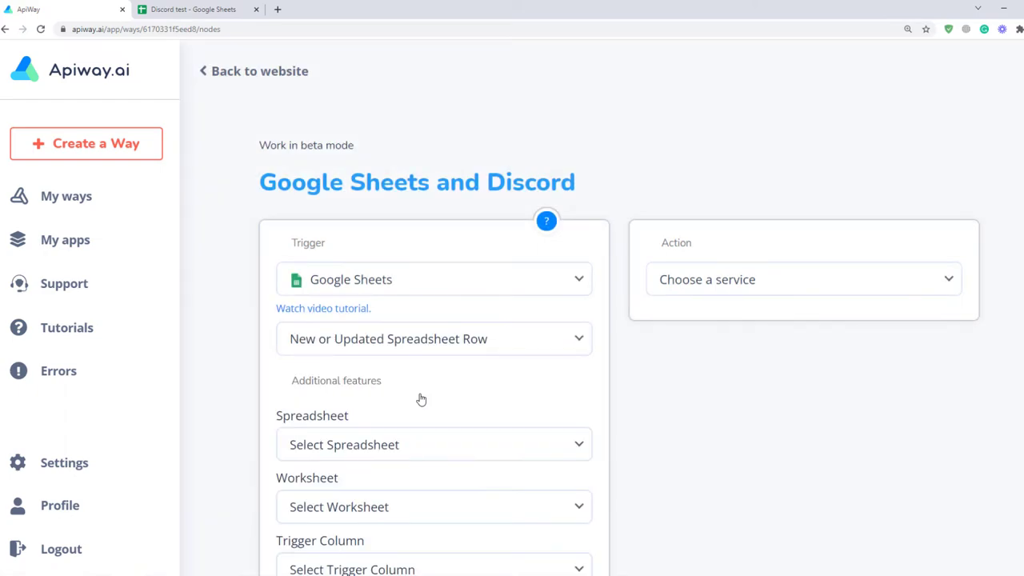
scroll(421, 397, "down", 2)
left_click(408, 287)
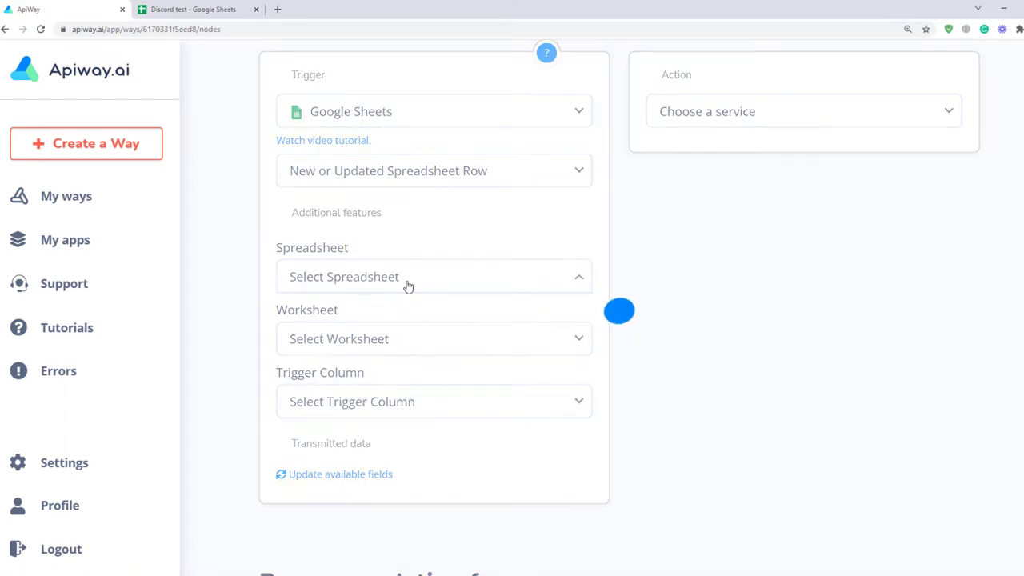
left_click(386, 307)
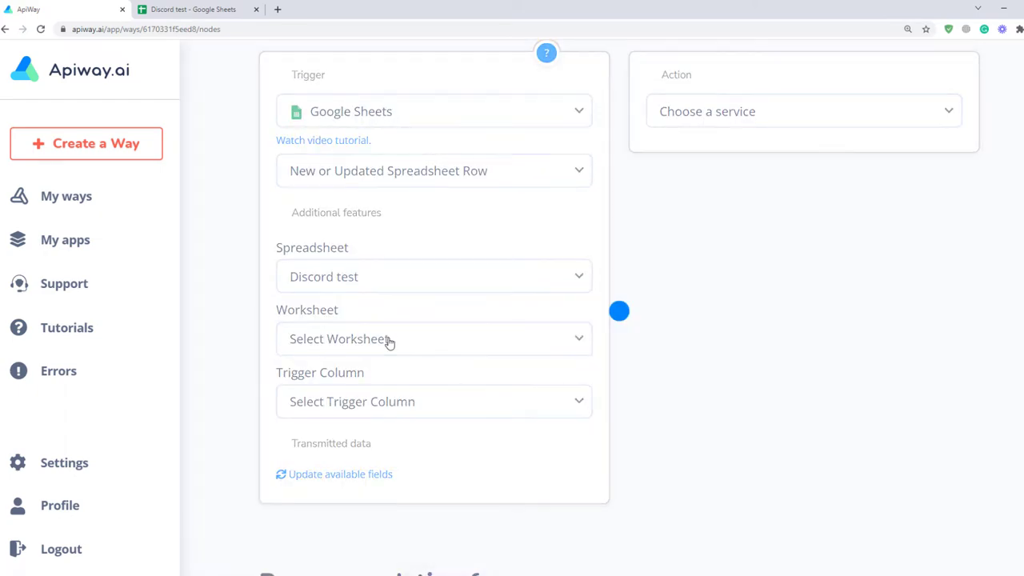
left_click(383, 346)
left_click(366, 369)
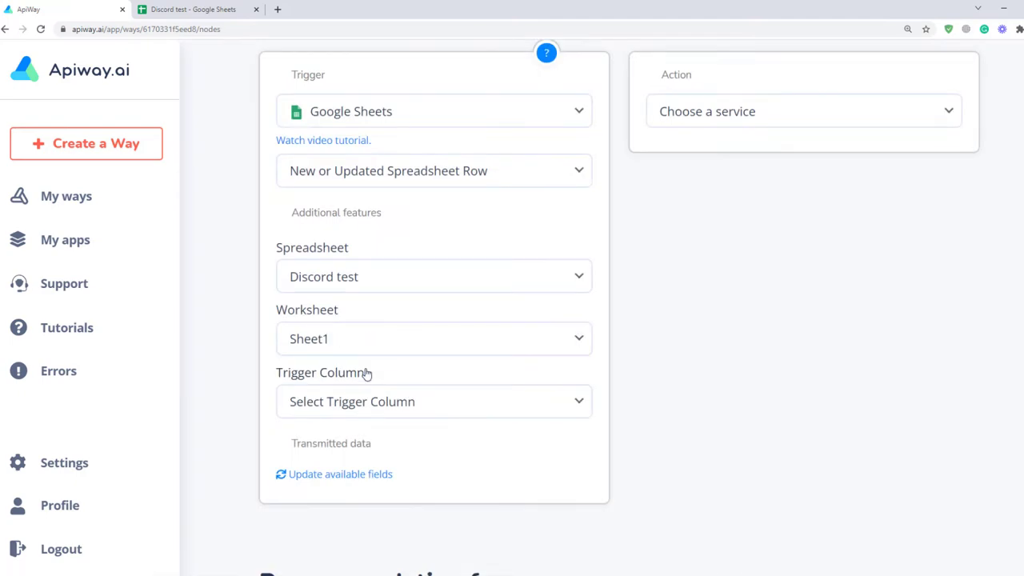
left_click(381, 408)
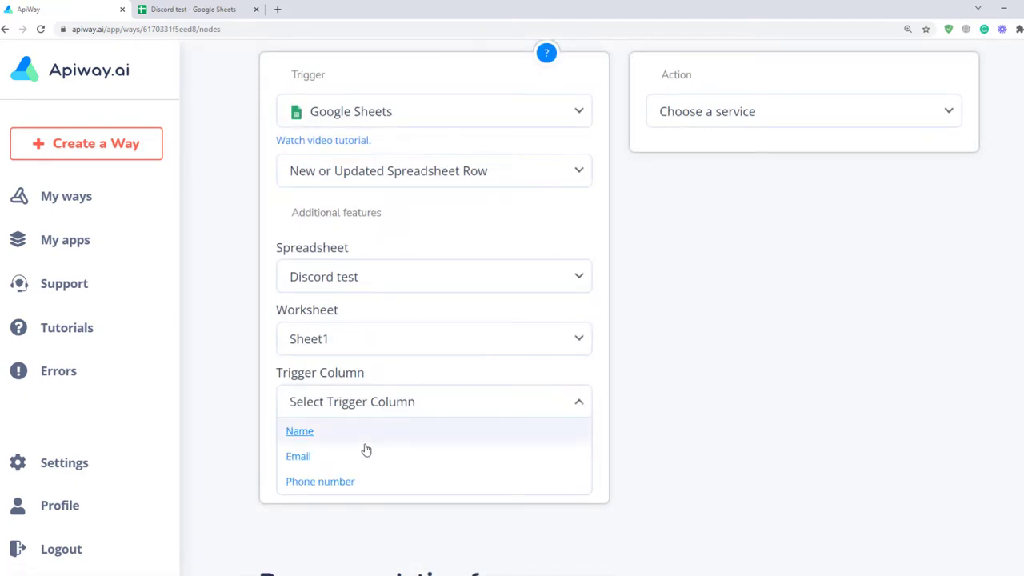
left_click(344, 480)
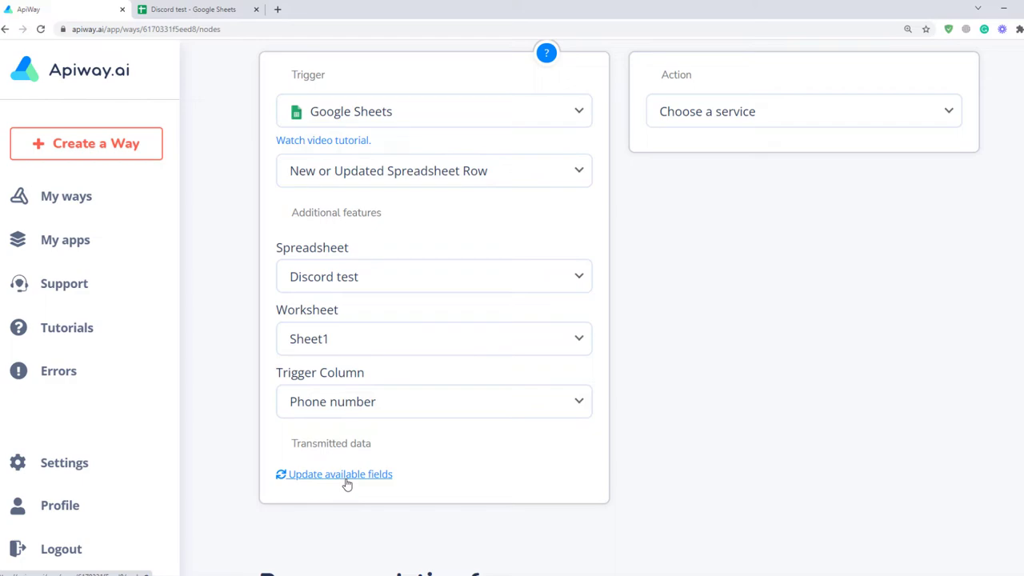
- Load the trigger's available fields: Name, Email and Phone number
left_click(346, 479)
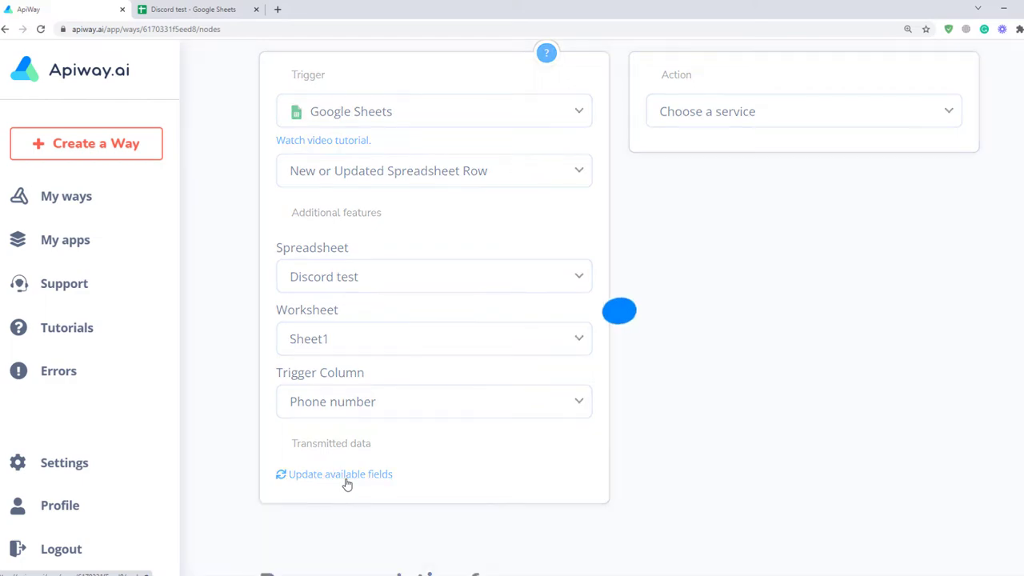
scroll(346, 484, "down", 1)
scroll(346, 484, "down", 1)
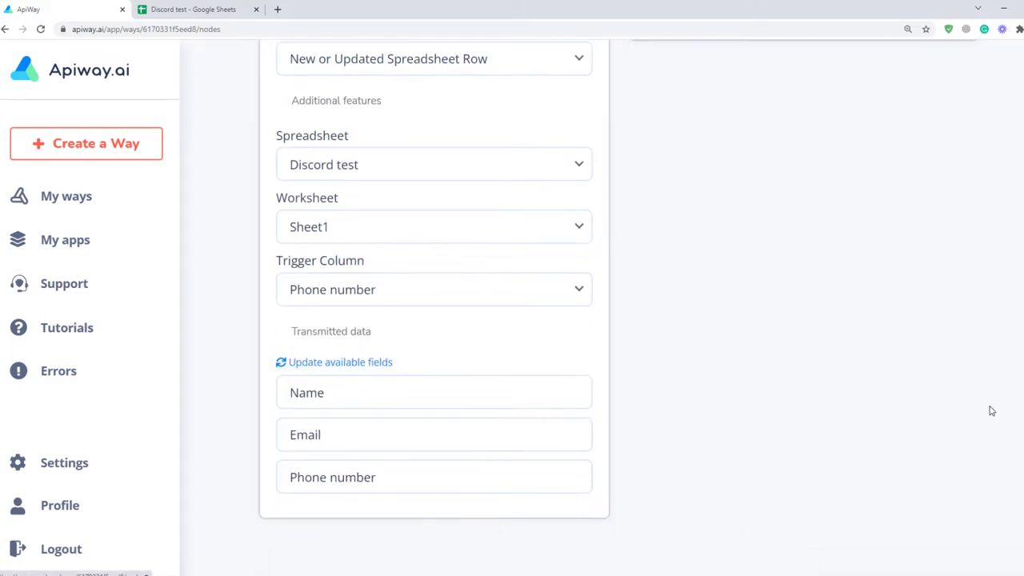
scroll(962, 400, "up", 1)
scroll(955, 392, "up", 4)
left_click(874, 295)
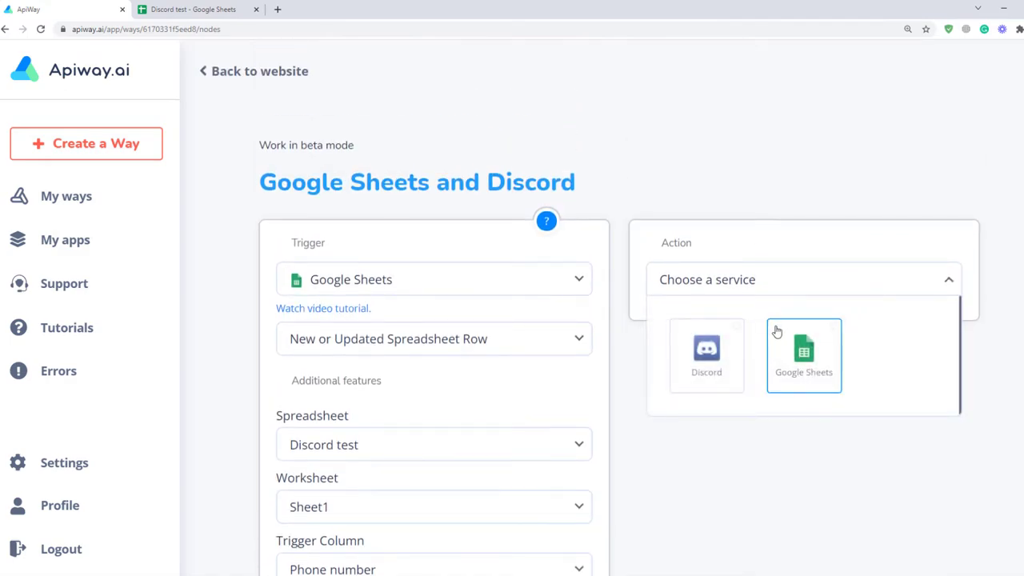
- Set the action to Discord's send channel message and test the Discord connection
left_click(725, 344)
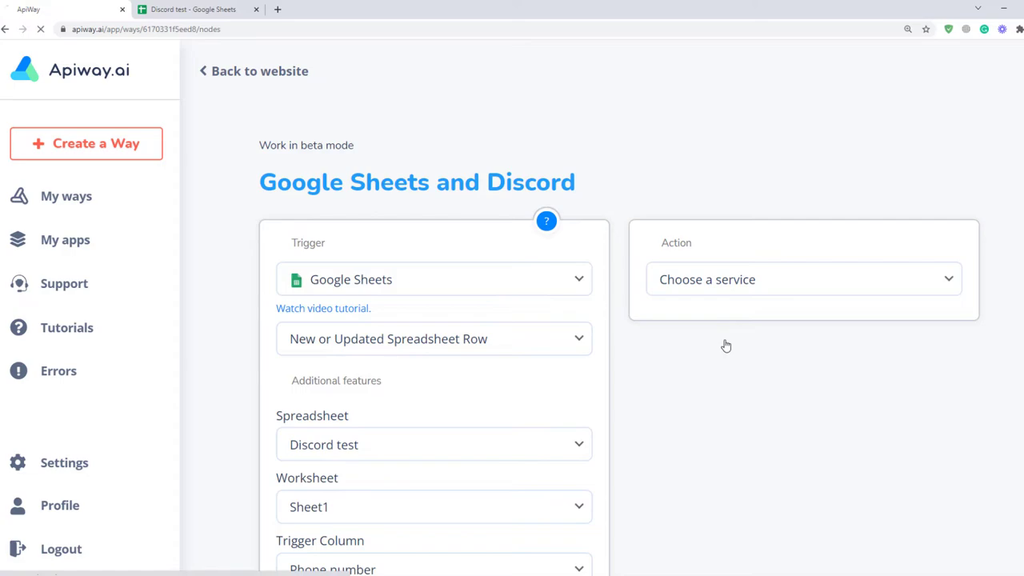
scroll(726, 344, "down", 2)
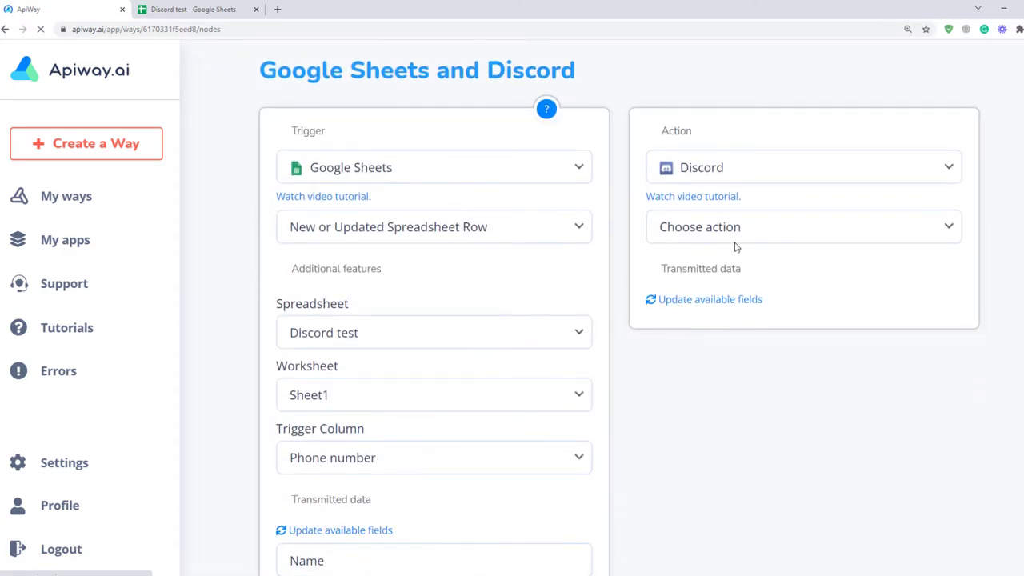
left_click(736, 240)
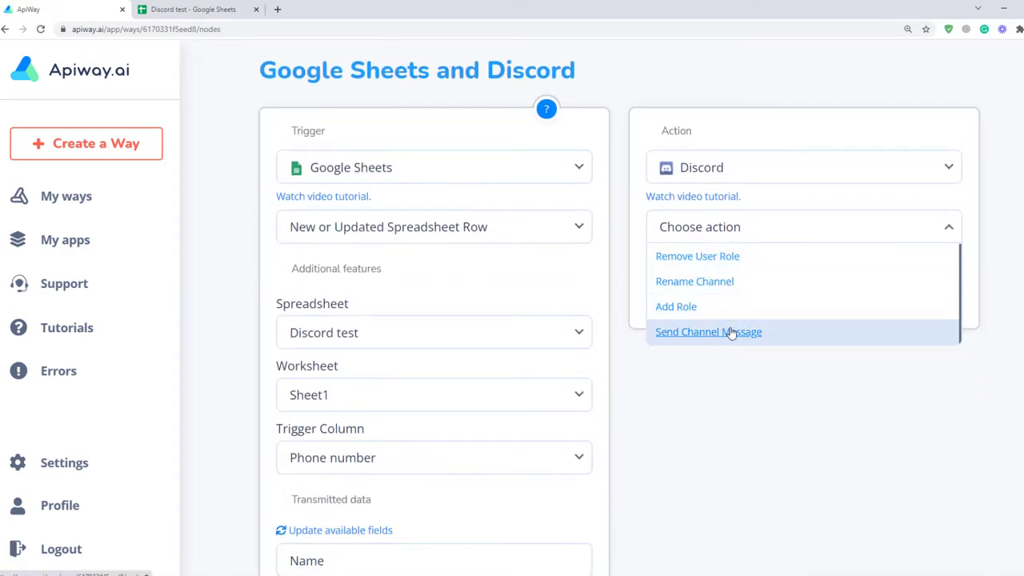
left_click(729, 334)
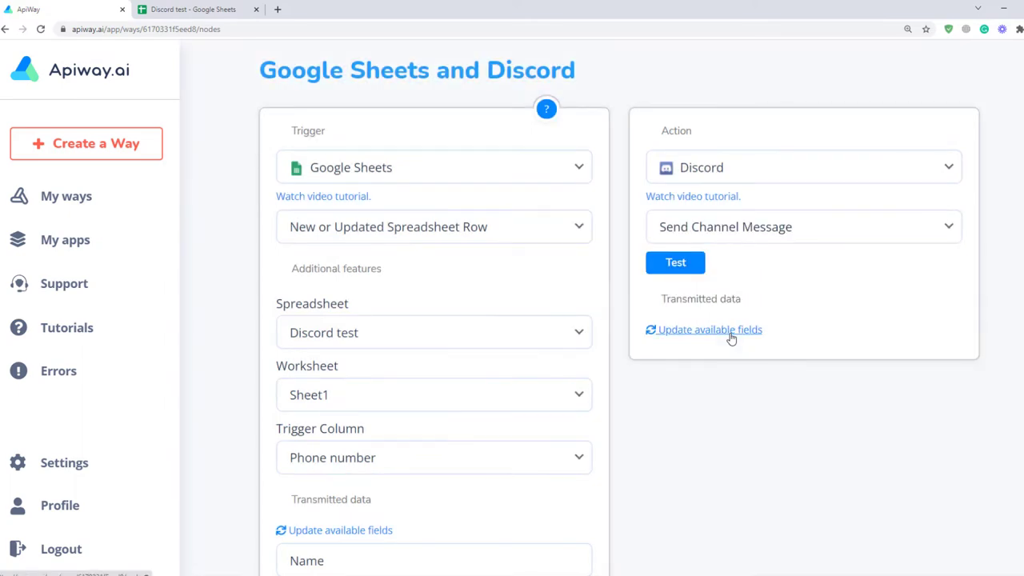
left_click(688, 272)
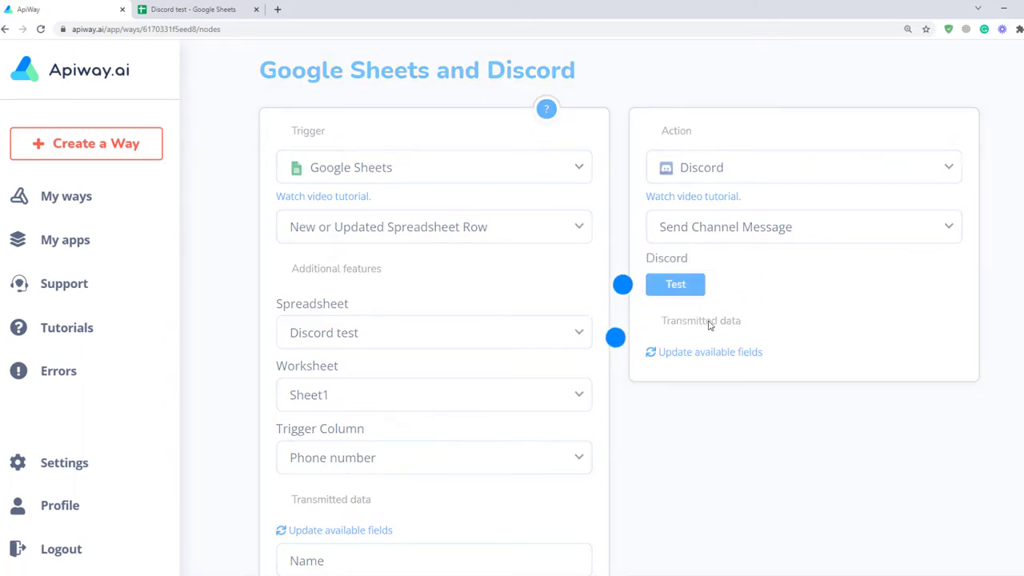
left_click(709, 353)
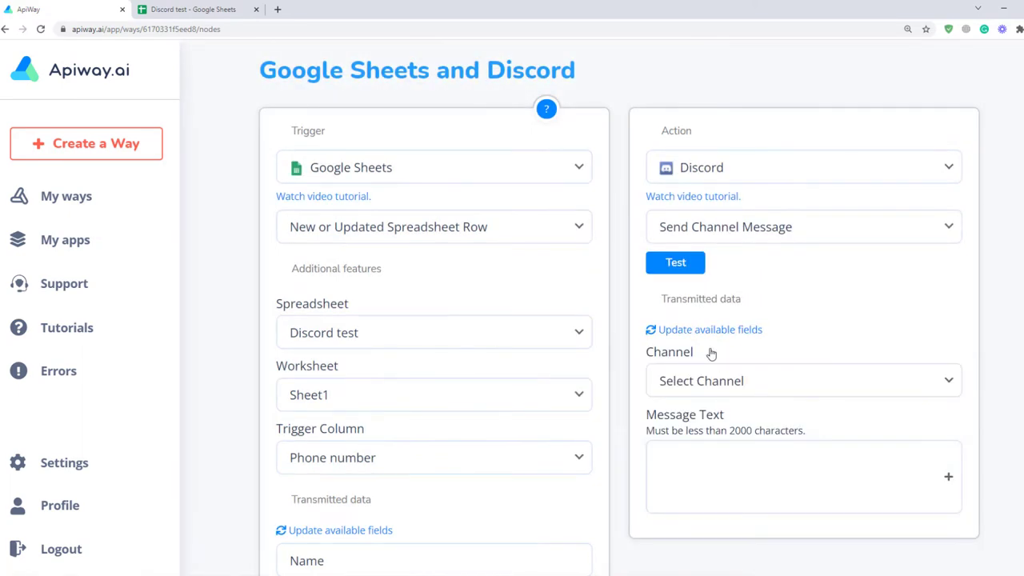
scroll(711, 353, "down", 2)
- Send to test-channel with the message text 'You've got a new lead!' on its own line
left_click(742, 269)
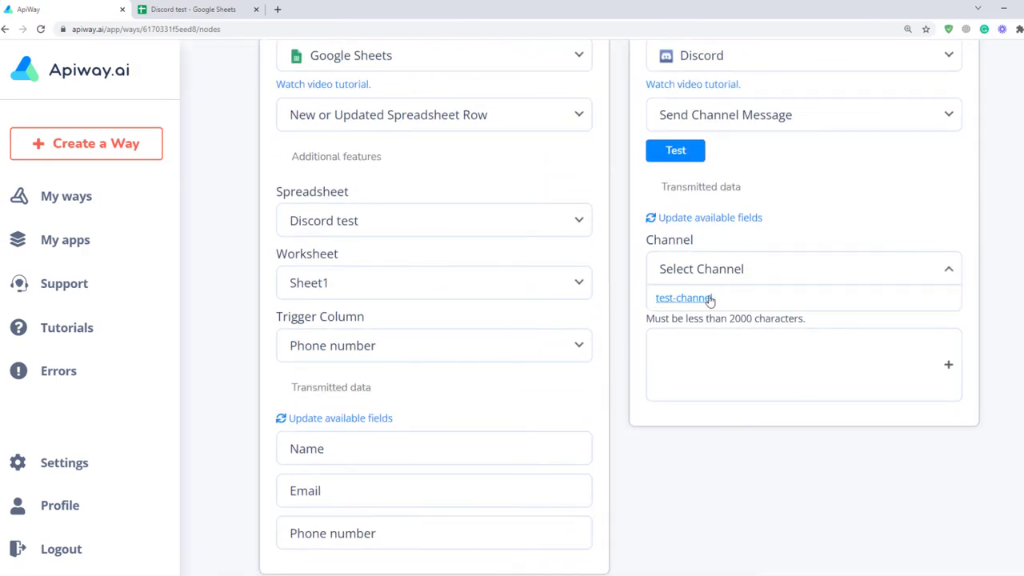
left_click(696, 299)
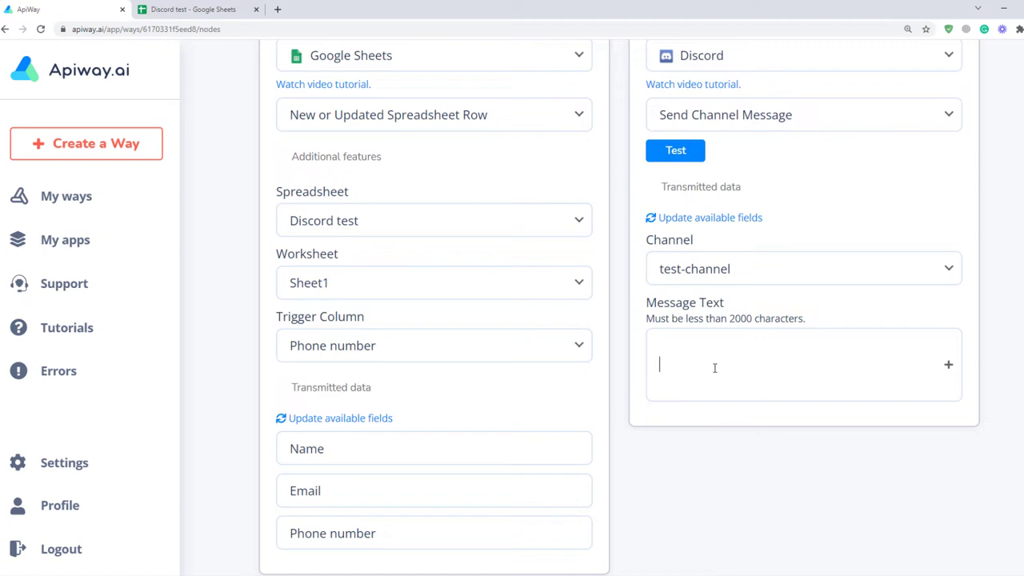
type("You've got a new lead!")
key("Return")
- Append the Name, Email and Phone number fields to the message and test it
left_click(948, 365)
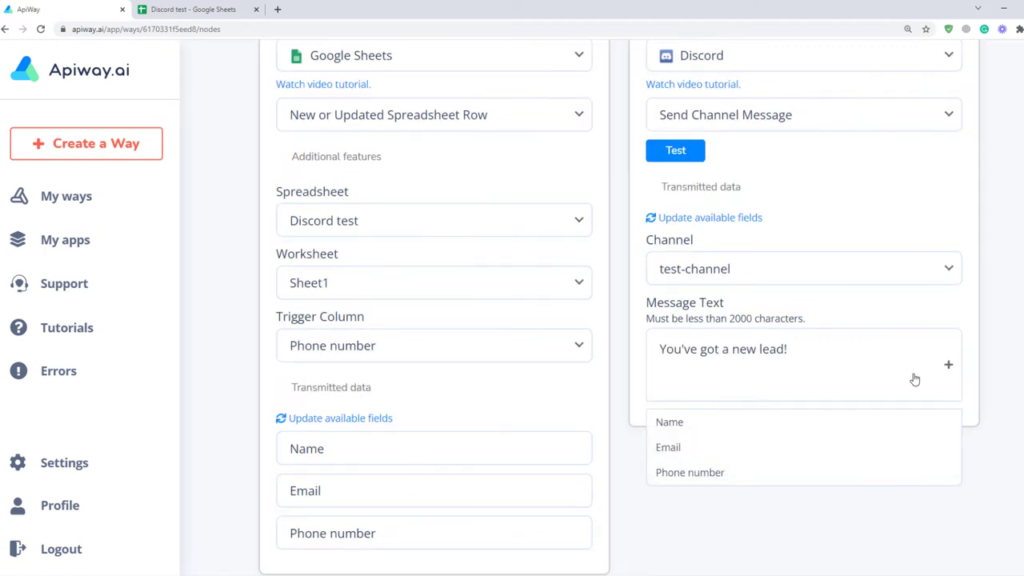
left_click(722, 422)
left_click(707, 448)
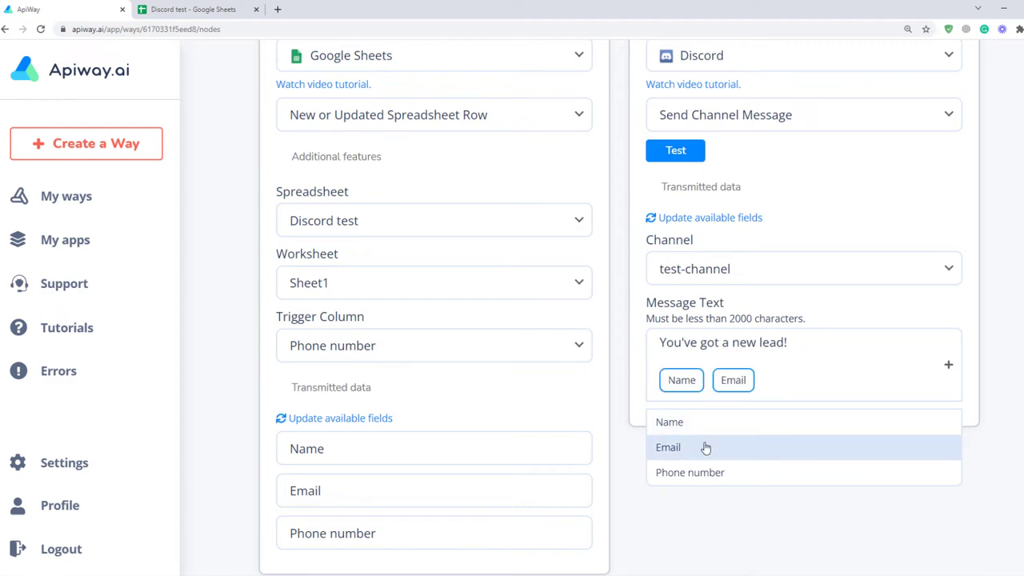
left_click(742, 473)
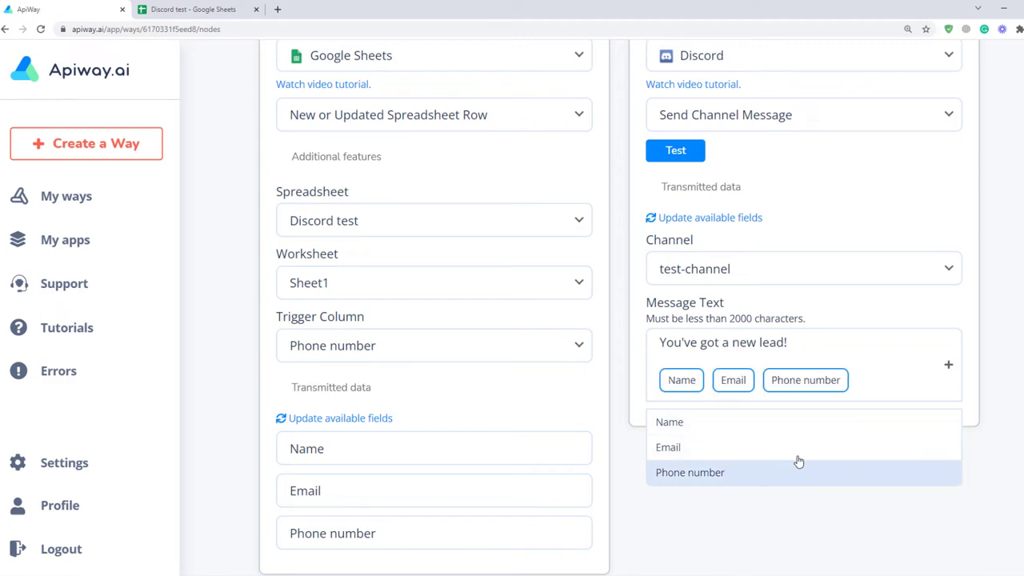
left_click(864, 540)
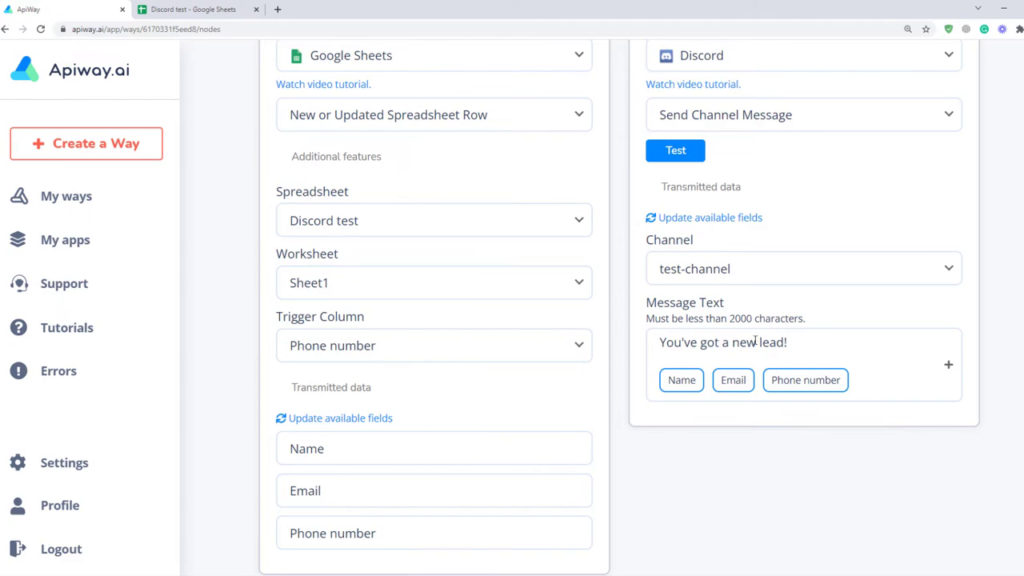
left_click(675, 151)
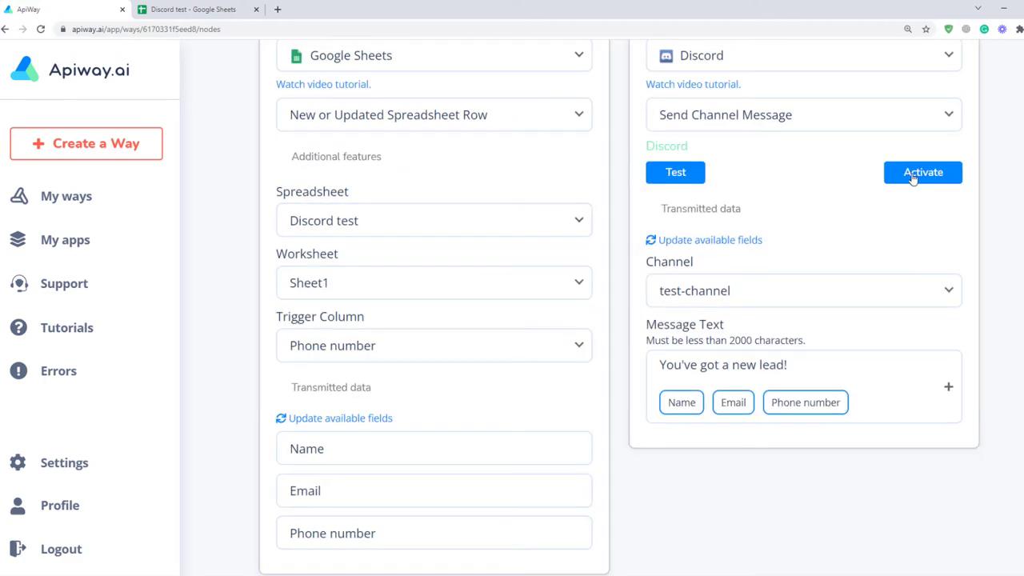
- Activate the way, switch it off from My ways, retest the action and reactivate it
left_click(914, 176)
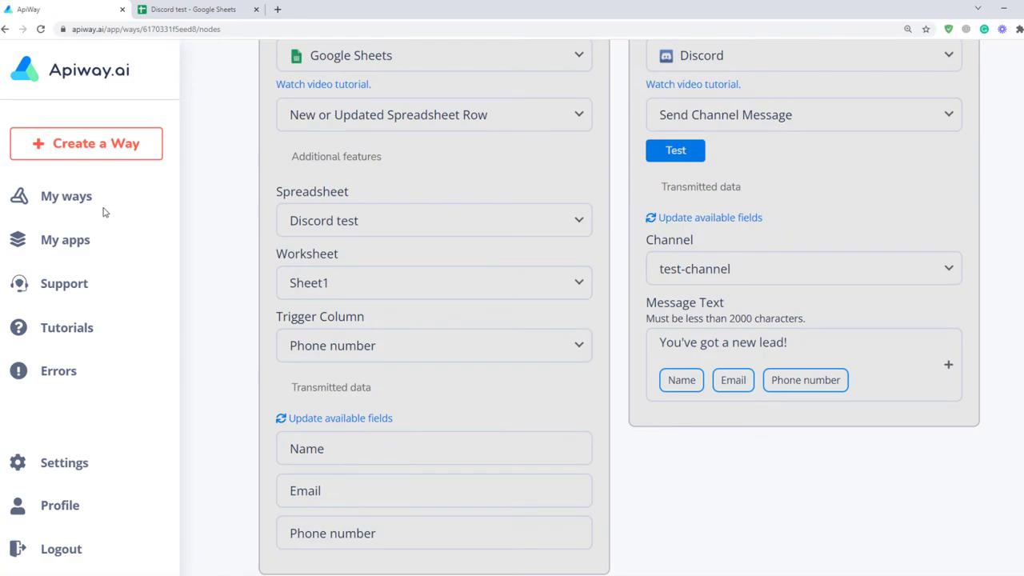
left_click(82, 197)
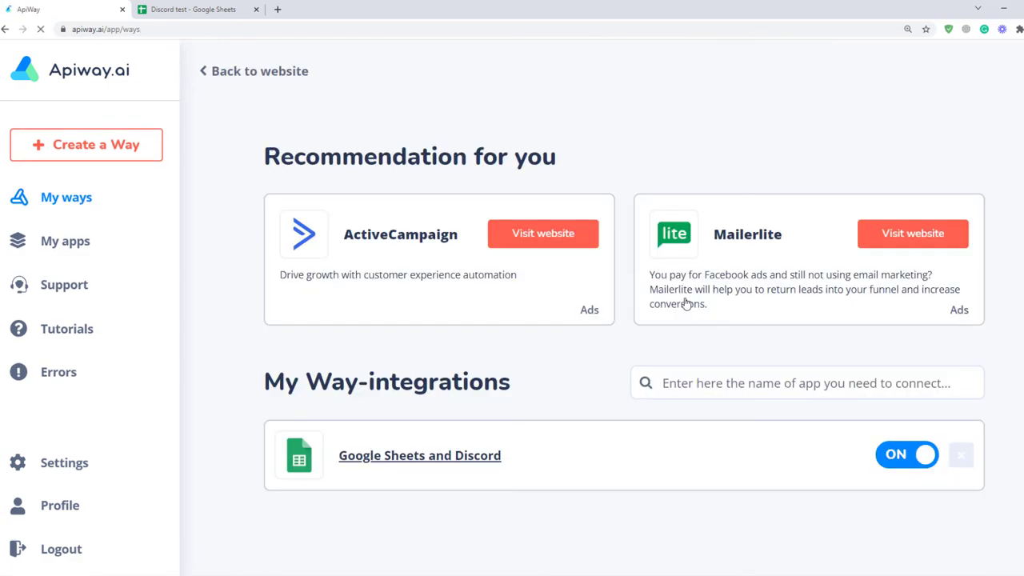
left_click(900, 461)
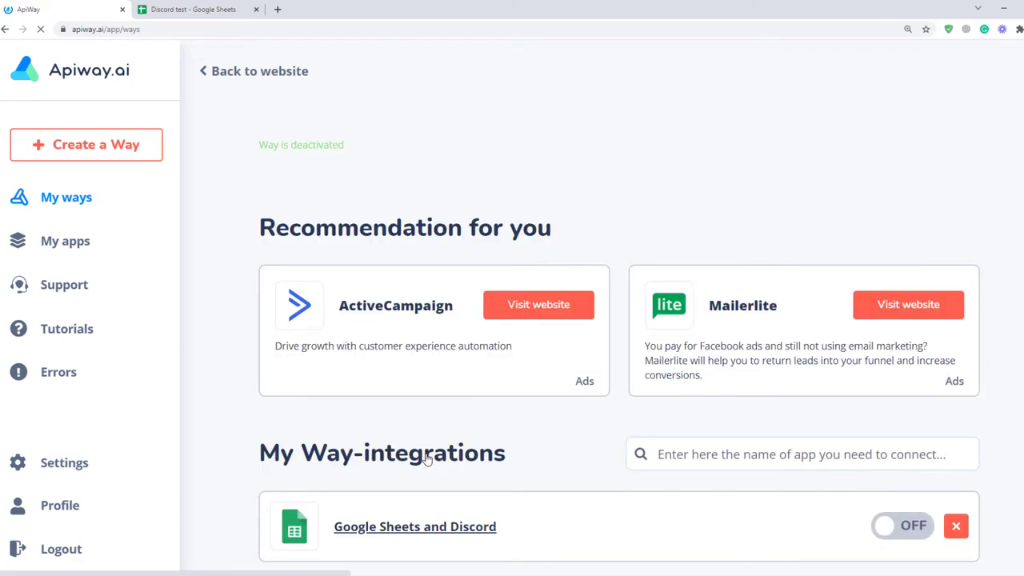
left_click(420, 525)
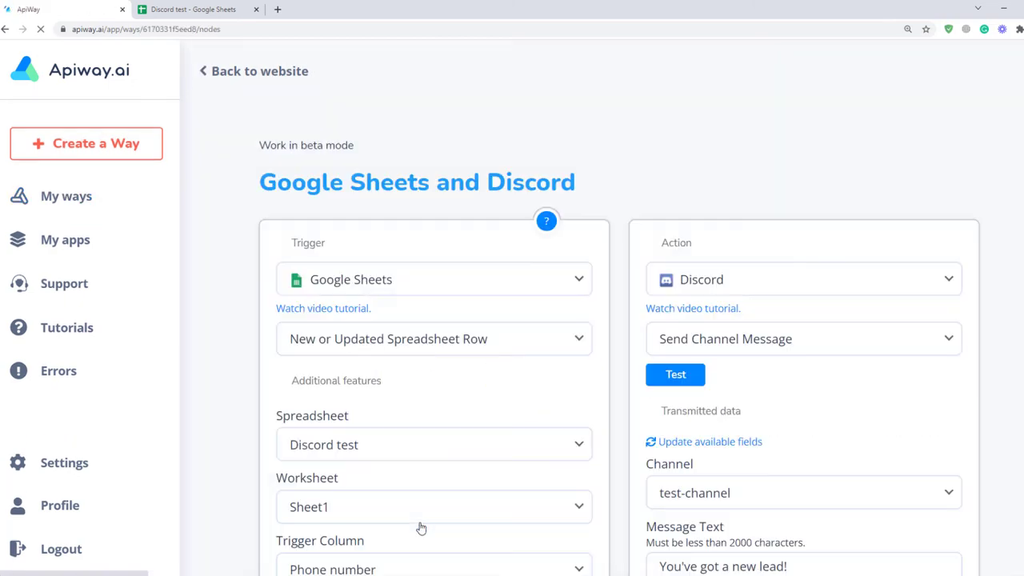
left_click(697, 385)
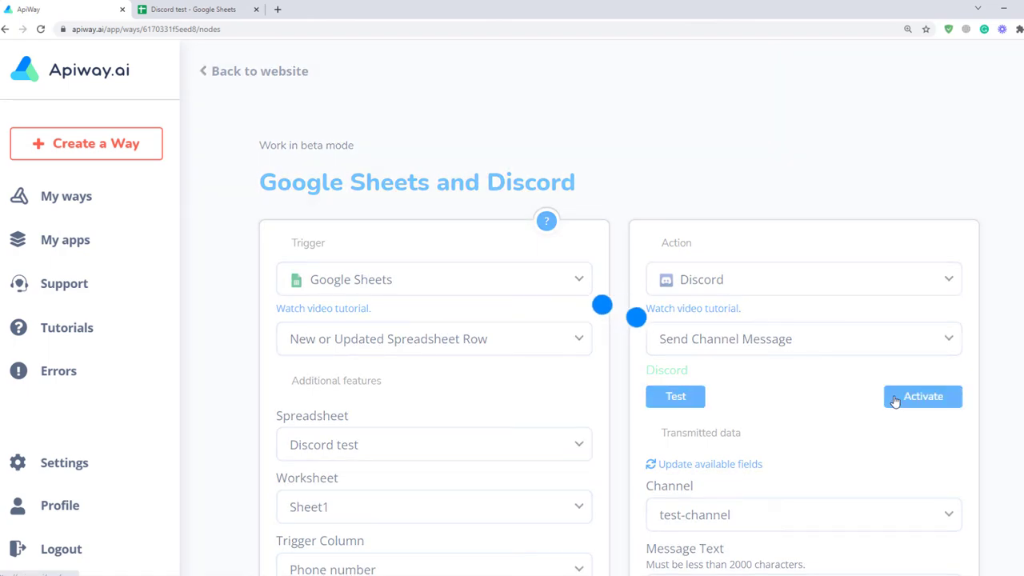
left_click(894, 400)
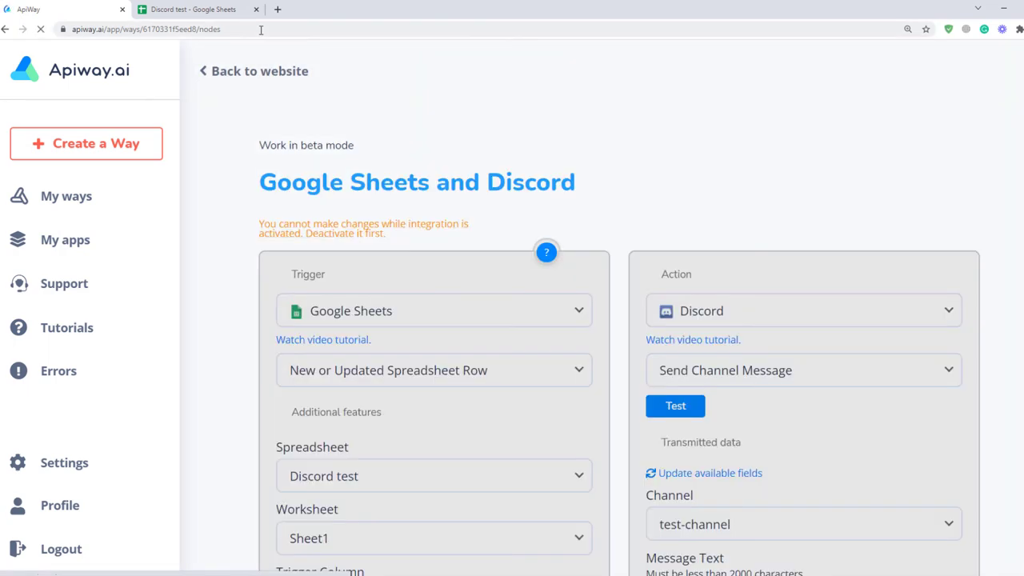
- Enter a test lead's name, e-mail and phone number in cells A3:C3 of Discord test
left_click(243, 12)
left_click(86, 221)
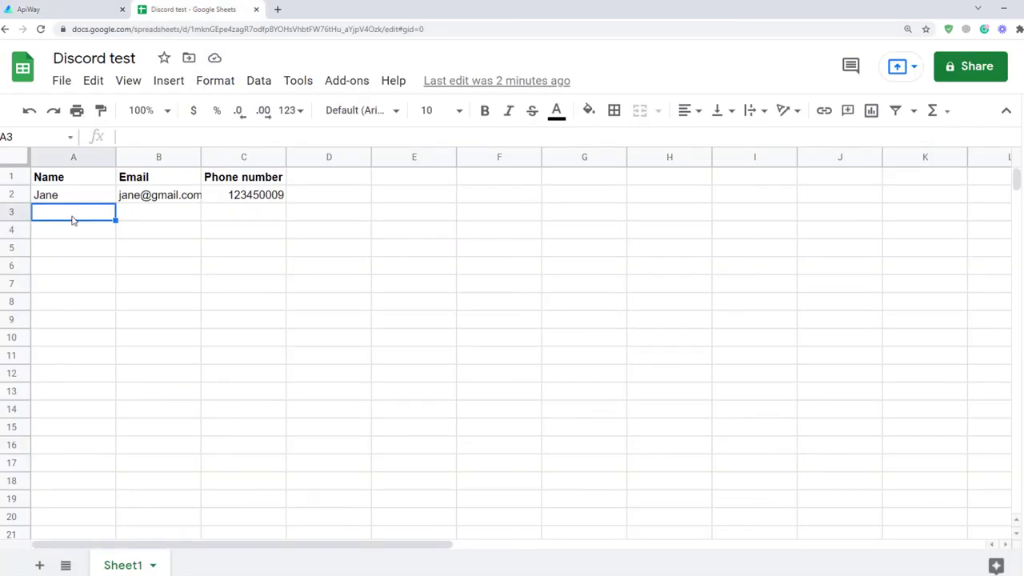
type("John")
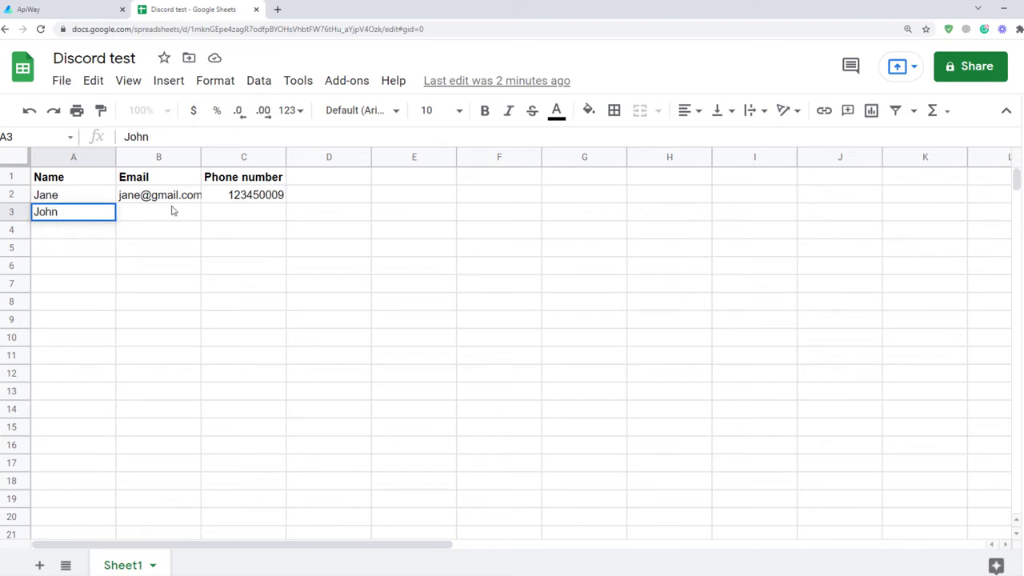
left_click(164, 215)
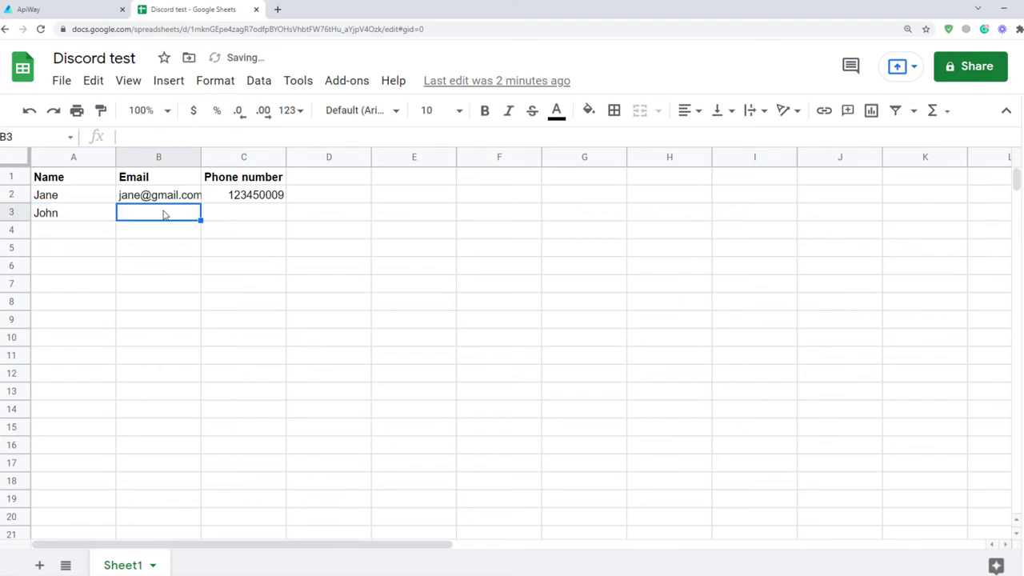
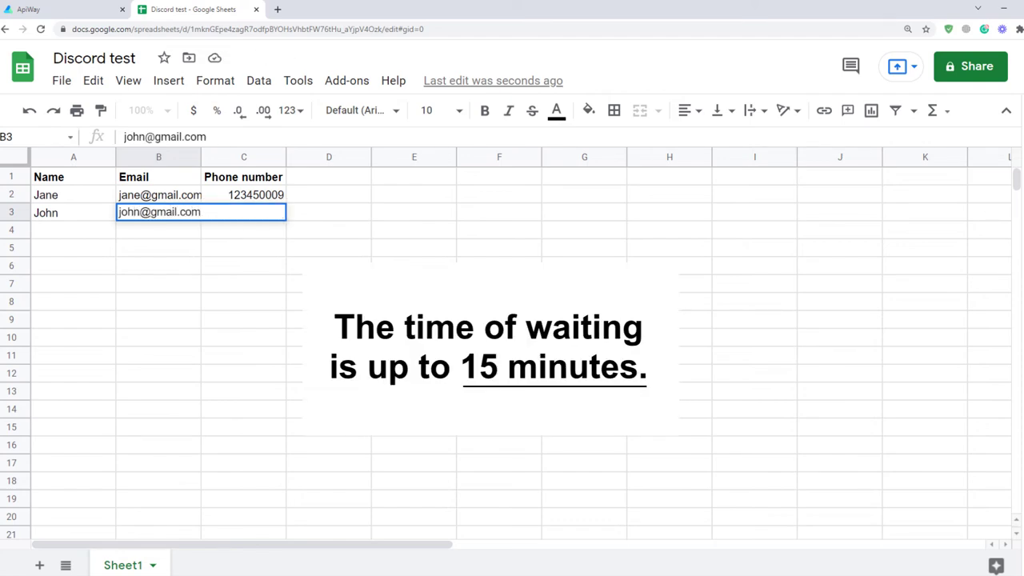
left_click(296, 266)
left_click(257, 216)
type("123")
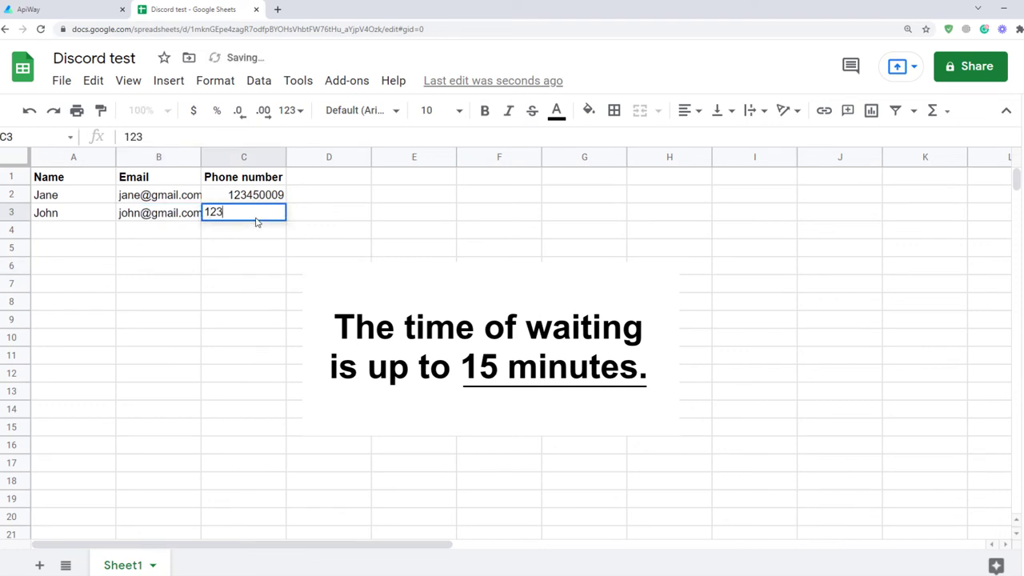
type("123")
left_click(308, 219)
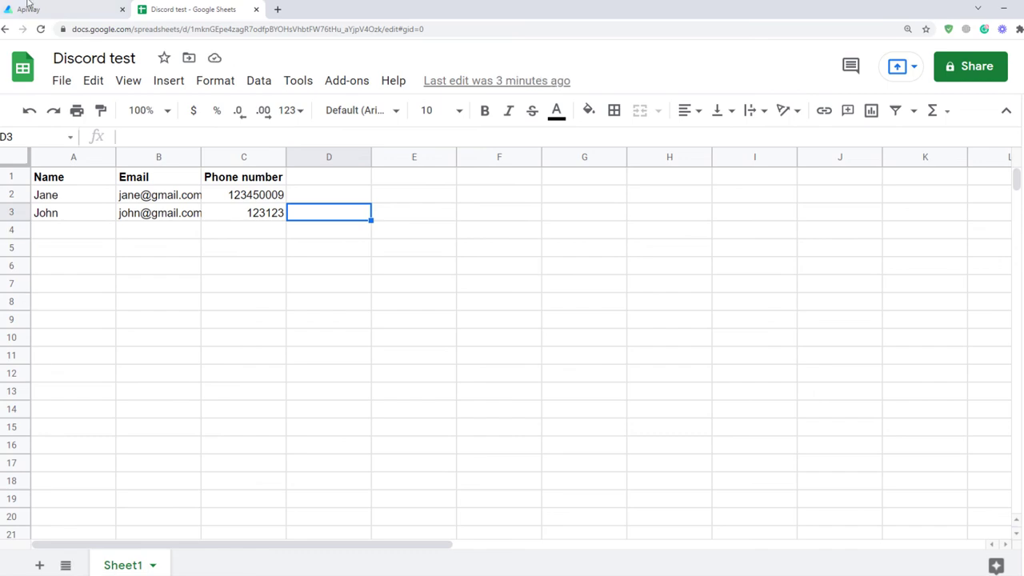
- Leave the integration for the Apiway website and browse its All Software Categories page
left_click(32, 9)
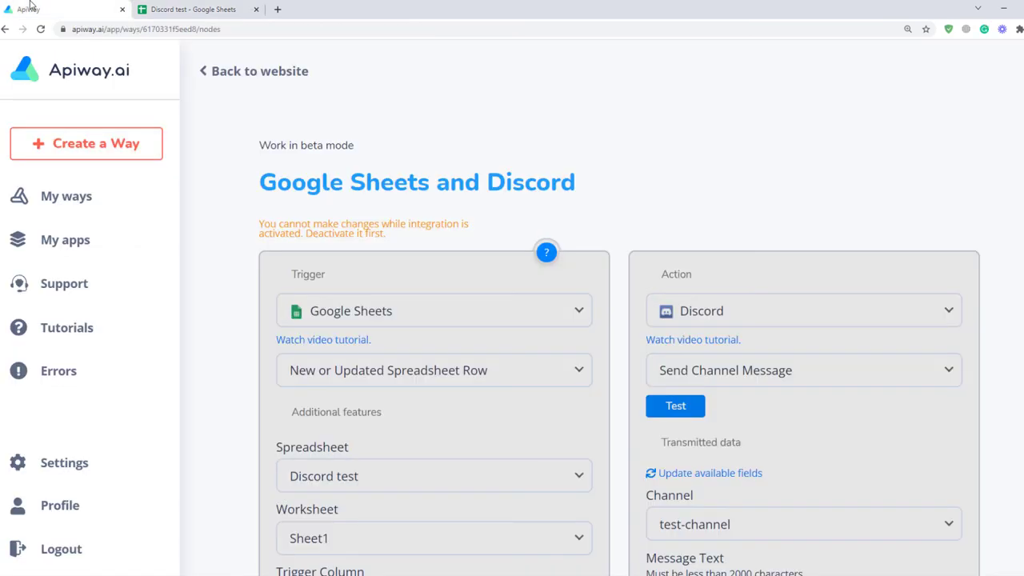
left_click(215, 78)
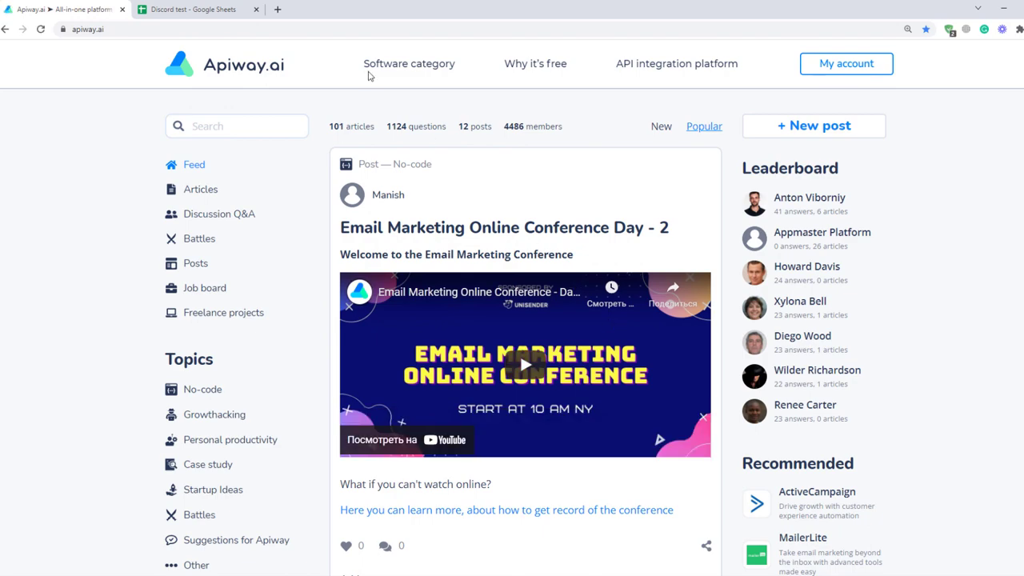
left_click(370, 67)
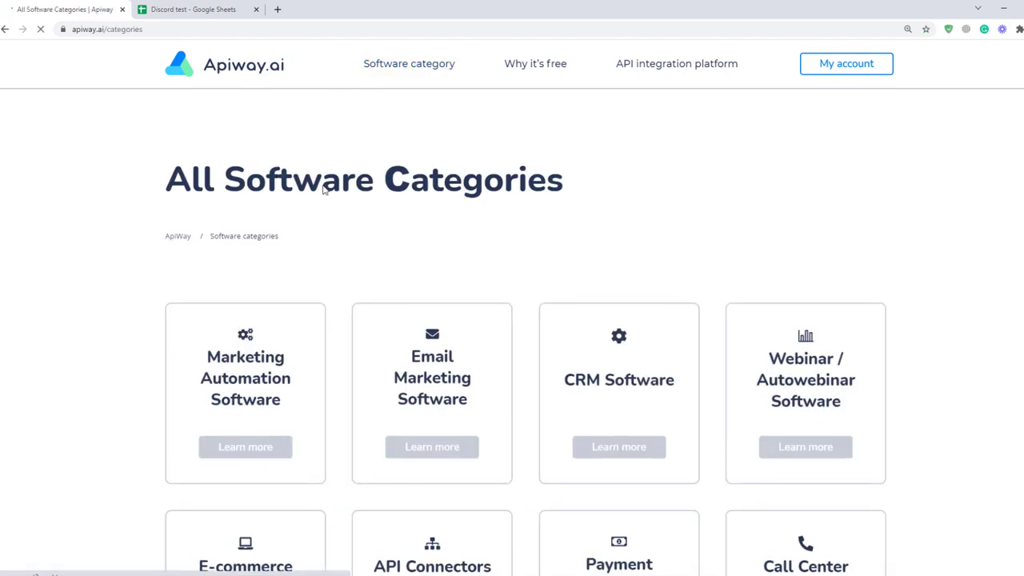
scroll(786, 456, "down", 2)
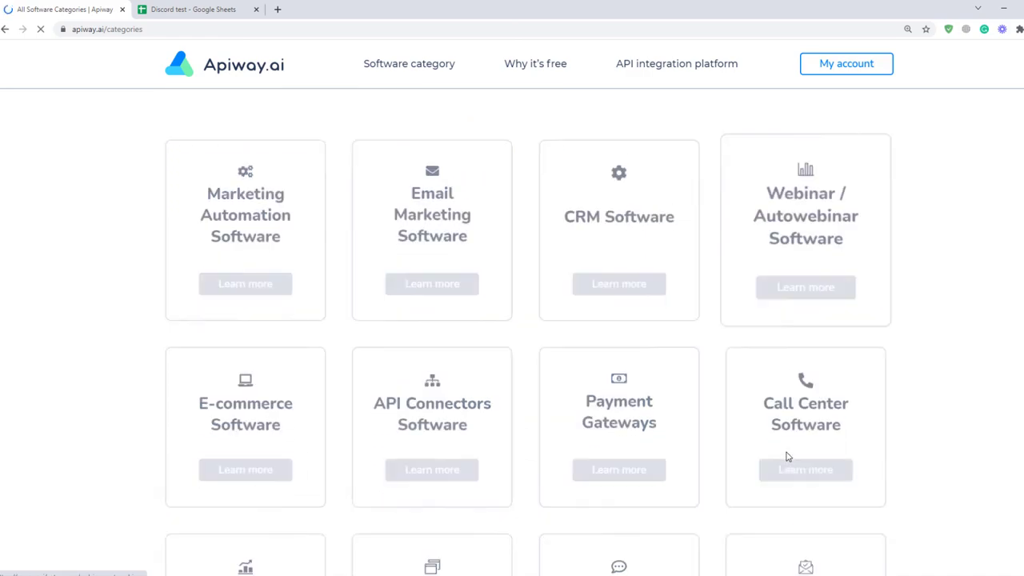